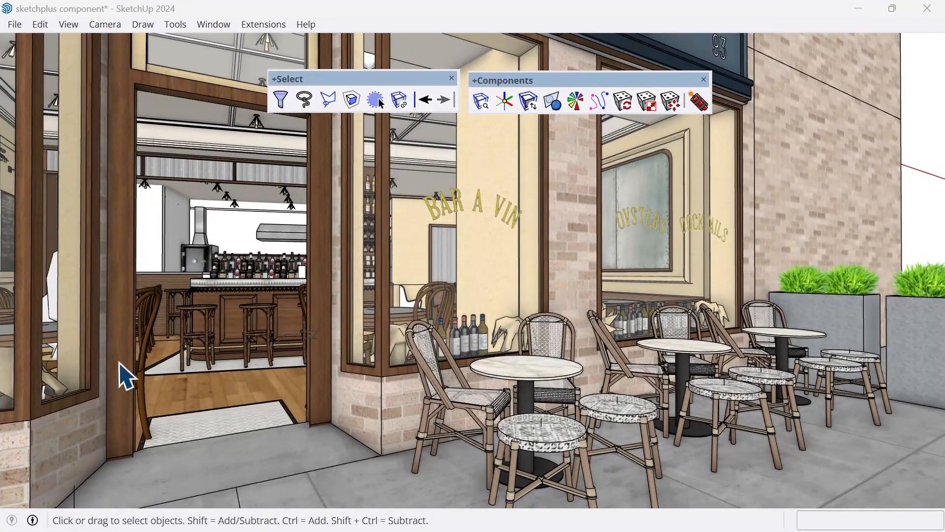
Step: Turn the view from the patio toward the indoor dining room with the round bistro tables
{"action": "left_click", "coordinate": [431, 342]}
{"action": "middle_click_drag", "start_coordinate": [431, 342], "coordinate": [401, 340]}
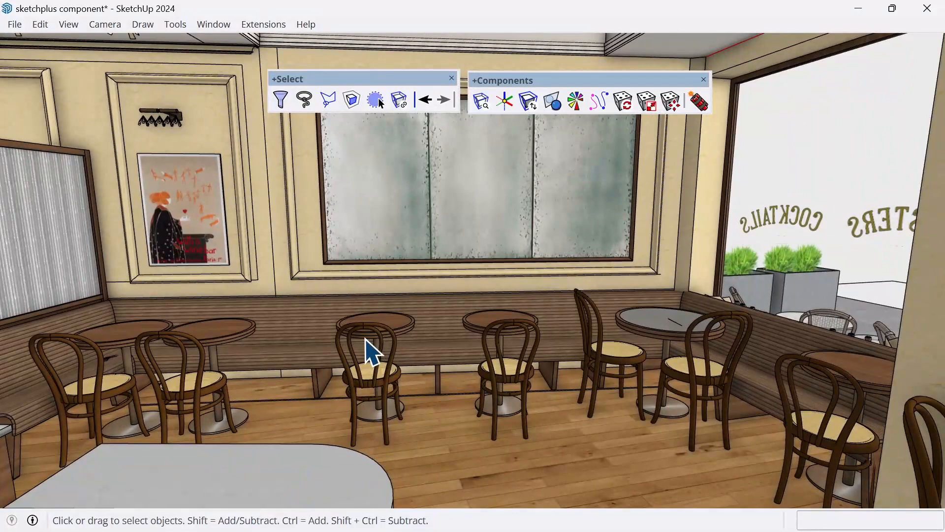
{"action": "left_click", "coordinate": [213, 24]}
{"action": "mouse_move", "coordinate": [239, 43]}
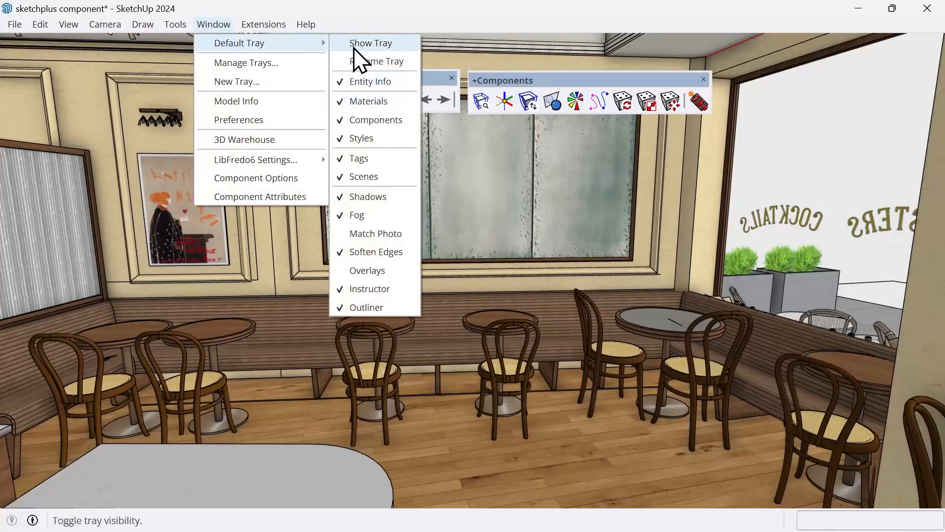
{"action": "left_click", "coordinate": [370, 44]}
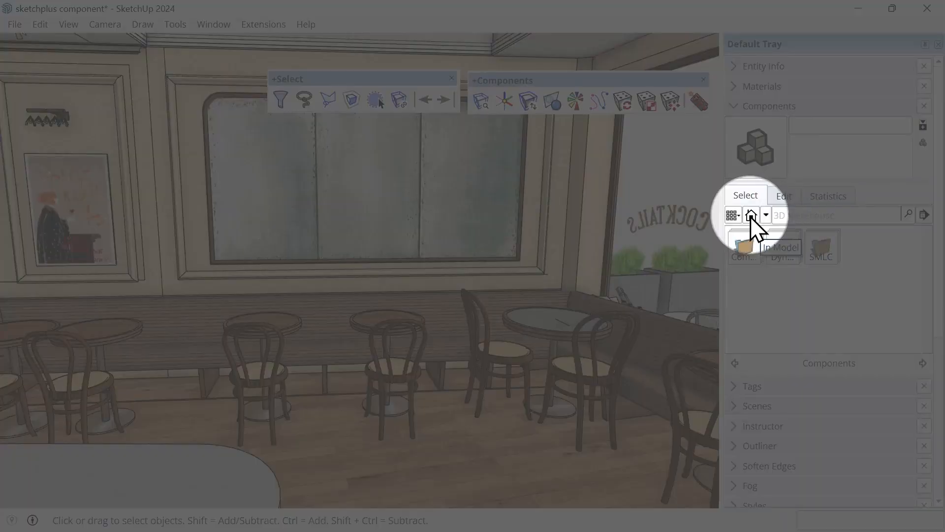
{"action": "left_click", "coordinate": [750, 217]}
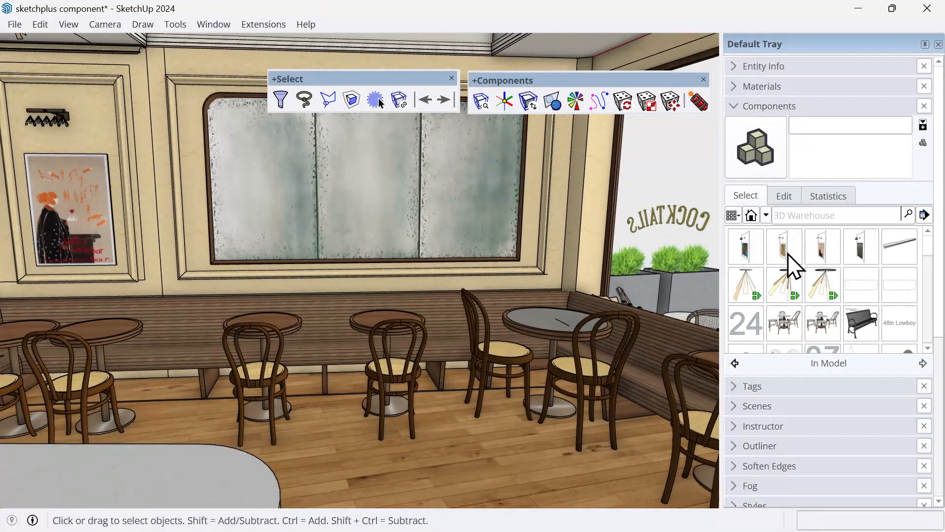
{"action": "left_click", "coordinate": [733, 215]}
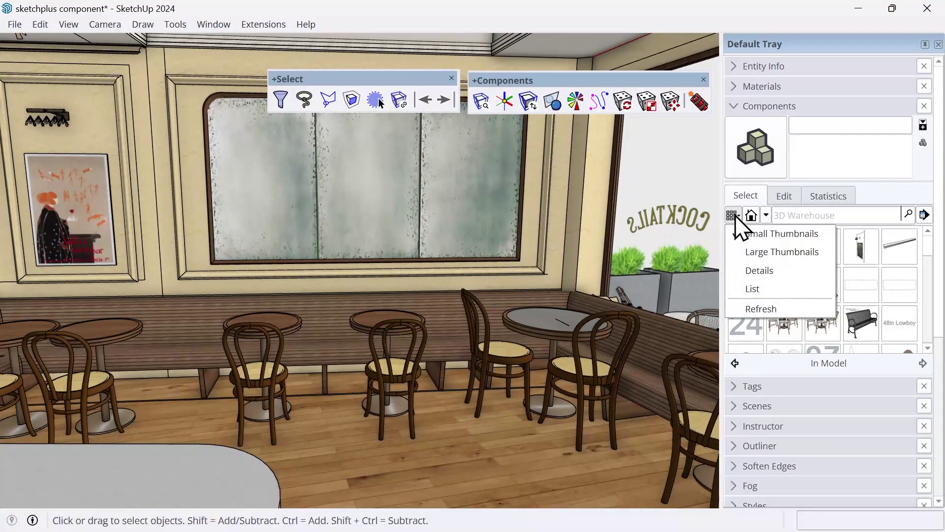
{"action": "left_click", "coordinate": [761, 275]}
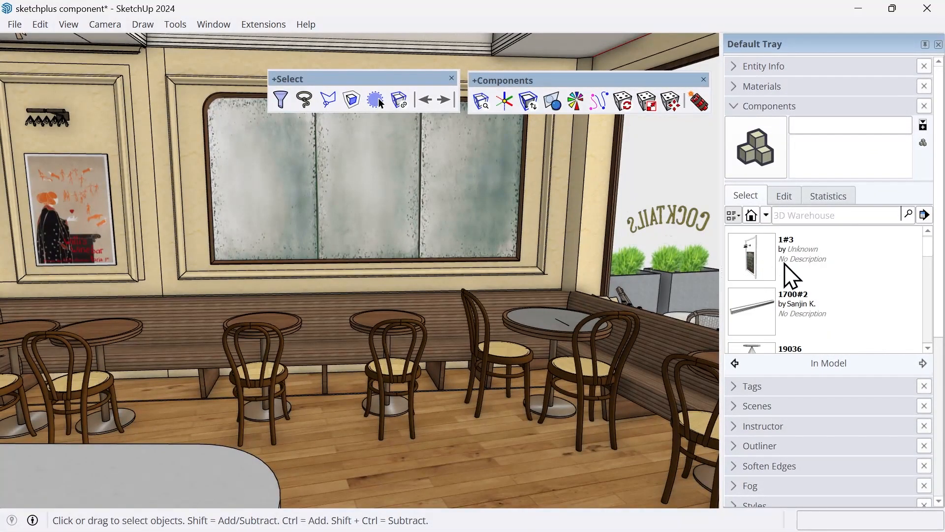
{"action": "scroll", "coordinate": [788, 272], "scroll_direction": "up", "scroll_amount": 3}
{"action": "scroll", "coordinate": [789, 272], "scroll_direction": "down", "scroll_amount": 2}
{"action": "scroll", "coordinate": [789, 272], "scroll_direction": "down", "scroll_amount": 2}
{"action": "scroll", "coordinate": [789, 272], "scroll_direction": "down", "scroll_amount": 2}
{"action": "scroll", "coordinate": [789, 272], "scroll_direction": "down", "scroll_amount": 2}
{"action": "scroll", "coordinate": [789, 271], "scroll_direction": "down", "scroll_amount": 2}
{"action": "scroll", "coordinate": [788, 272], "scroll_direction": "down", "scroll_amount": 2}
{"action": "scroll", "coordinate": [789, 272], "scroll_direction": "down", "scroll_amount": 1}
{"action": "scroll", "coordinate": [789, 272], "scroll_direction": "down", "scroll_amount": 2}
{"action": "scroll", "coordinate": [788, 273], "scroll_direction": "down", "scroll_amount": 2}
{"action": "scroll", "coordinate": [789, 272], "scroll_direction": "down", "scroll_amount": 2}
{"action": "scroll", "coordinate": [789, 273], "scroll_direction": "down", "scroll_amount": 2}
{"action": "scroll", "coordinate": [789, 272], "scroll_direction": "down", "scroll_amount": 2}
{"action": "scroll", "coordinate": [788, 271], "scroll_direction": "down", "scroll_amount": 2}
{"action": "scroll", "coordinate": [788, 272], "scroll_direction": "down", "scroll_amount": 2}
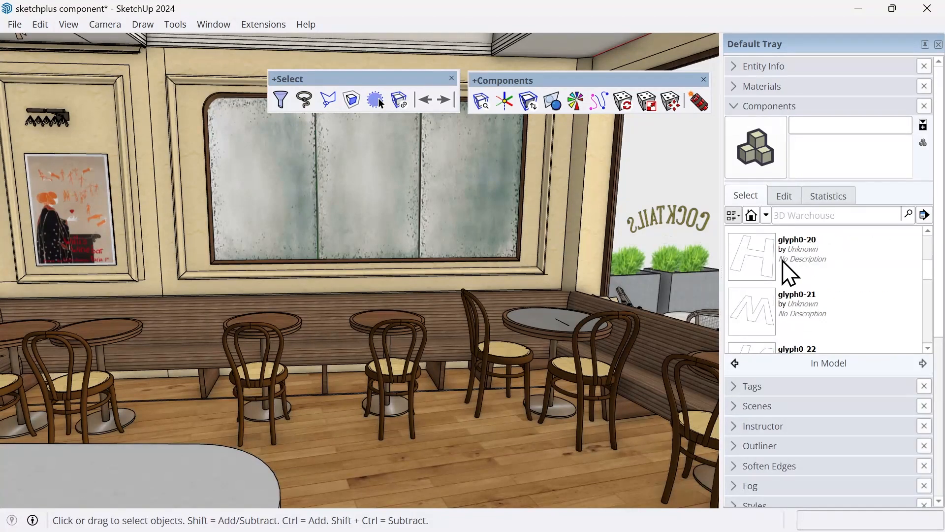
Step: Bring up the SketchPlus Component Finder enlarged, browsing in-model components
{"action": "left_click", "coordinate": [937, 45]}
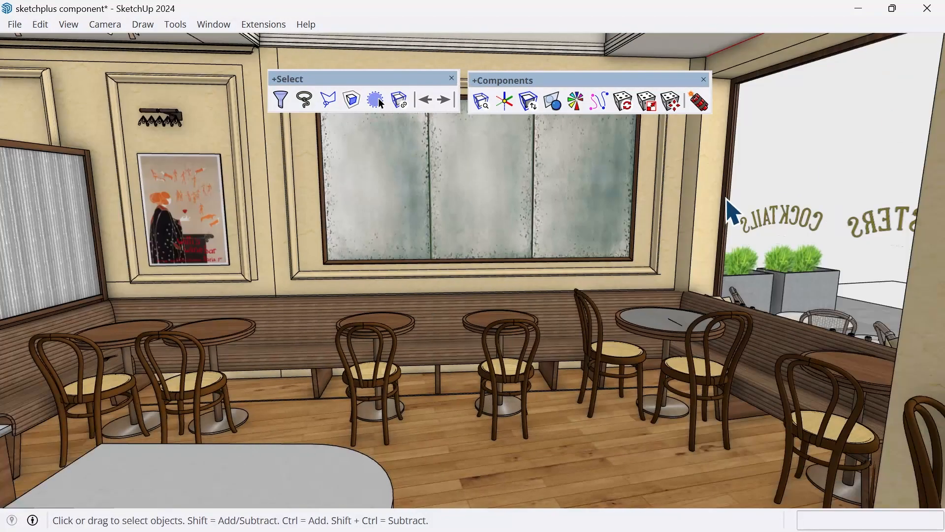
{"action": "left_click", "coordinate": [482, 102]}
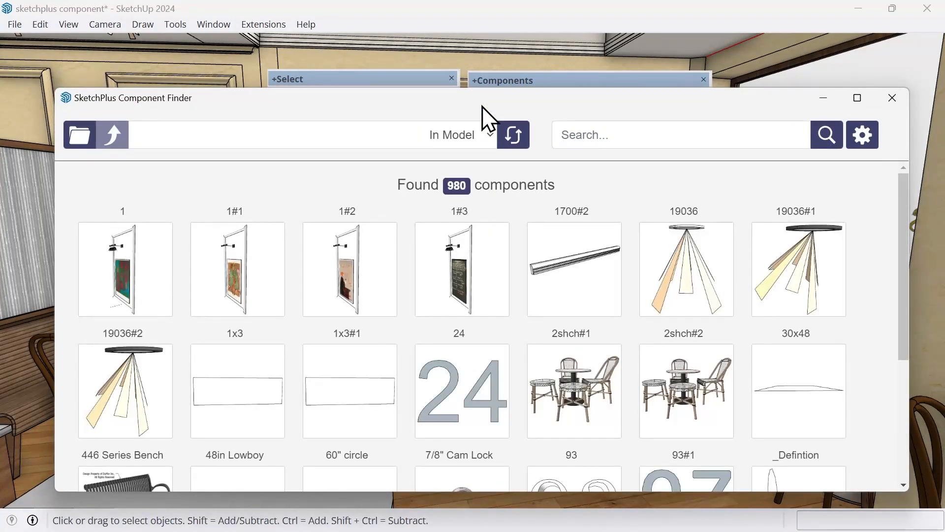
{"action": "left_click_drag", "start_coordinate": [485, 88], "coordinate": [485, 45]}
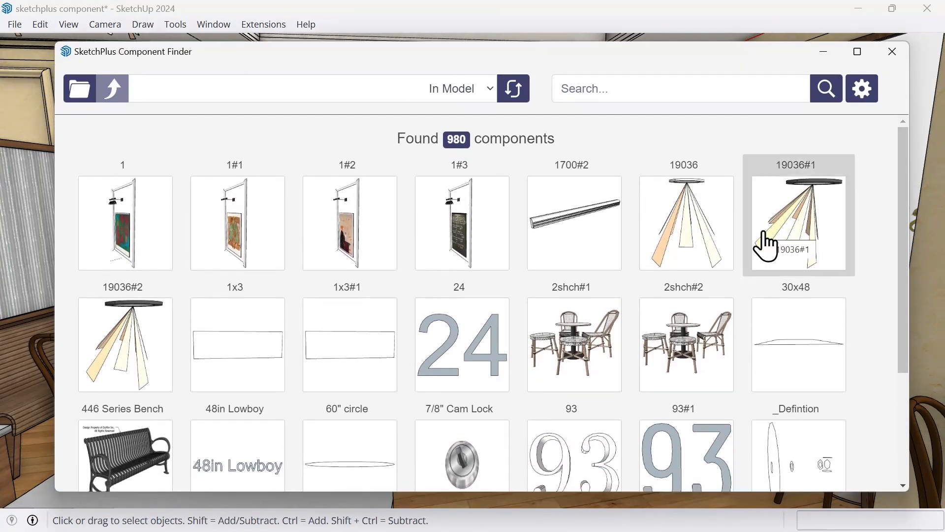
{"action": "scroll", "coordinate": [551, 258], "scroll_direction": "down", "scroll_amount": 3}
{"action": "scroll", "coordinate": [550, 258], "scroll_direction": "down", "scroll_amount": 5}
{"action": "scroll", "coordinate": [550, 259], "scroll_direction": "down", "scroll_amount": 5}
{"action": "scroll", "coordinate": [549, 258], "scroll_direction": "down", "scroll_amount": 3}
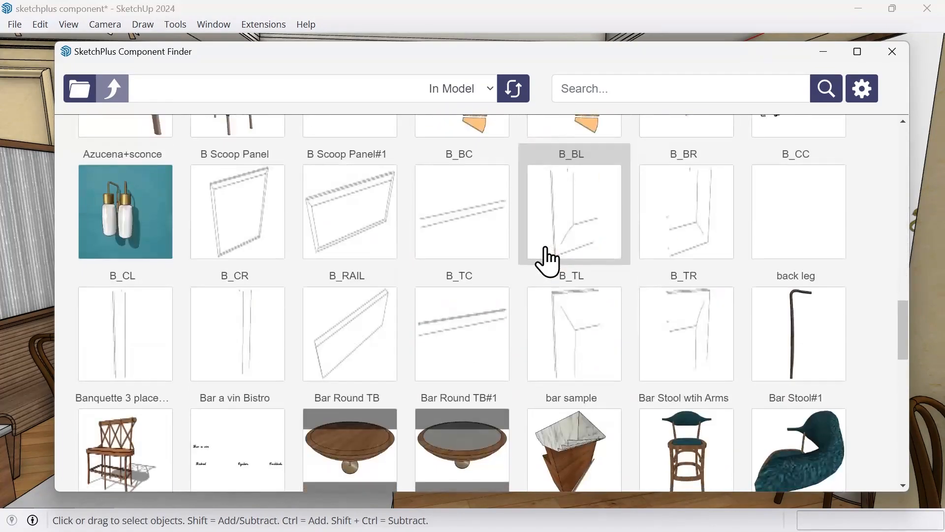
{"action": "scroll", "coordinate": [550, 237], "scroll_direction": "up", "scroll_amount": 5}
{"action": "scroll", "coordinate": [517, 185], "scroll_direction": "up", "scroll_amount": 5}
{"action": "left_click", "coordinate": [490, 89]}
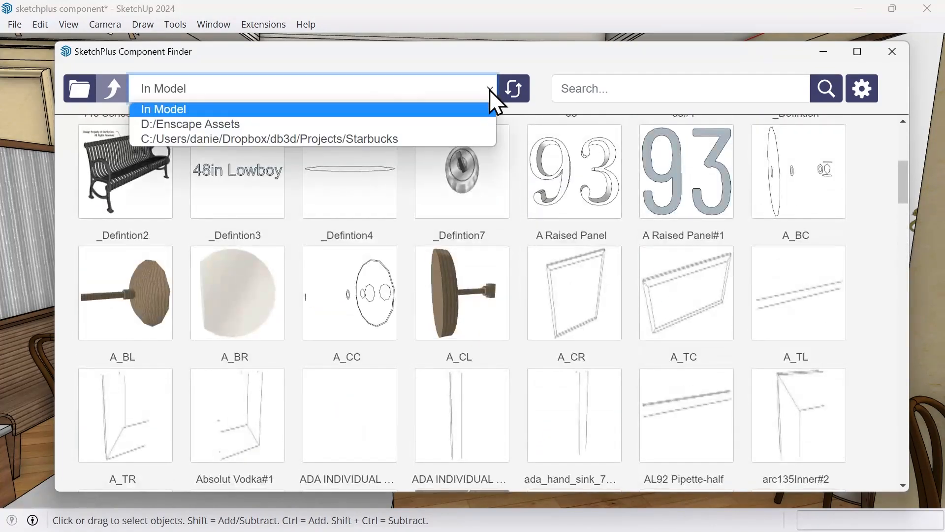
{"action": "left_click", "coordinate": [489, 89]}
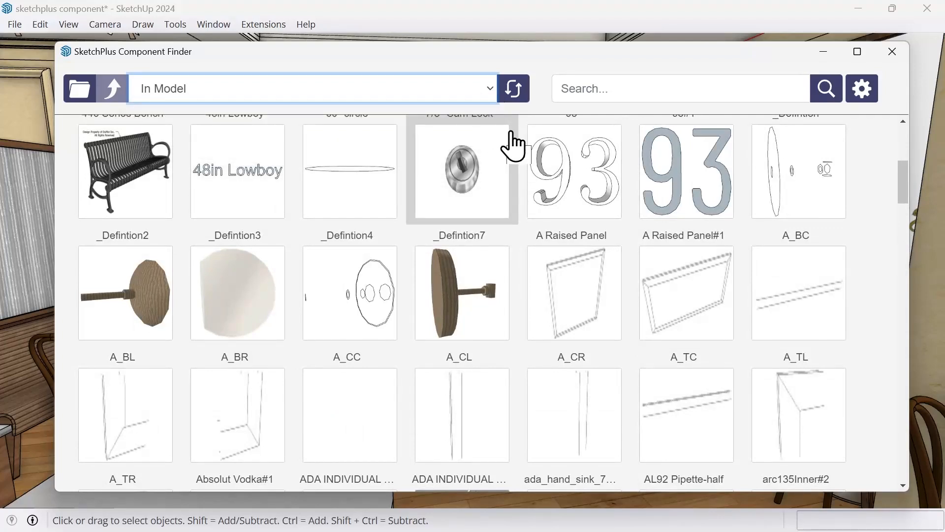
Step: Search the in-model components for "top" and pick the TB 2 Top table to place
{"action": "left_click", "coordinate": [573, 90]}
{"action": "type", "text": "top"}
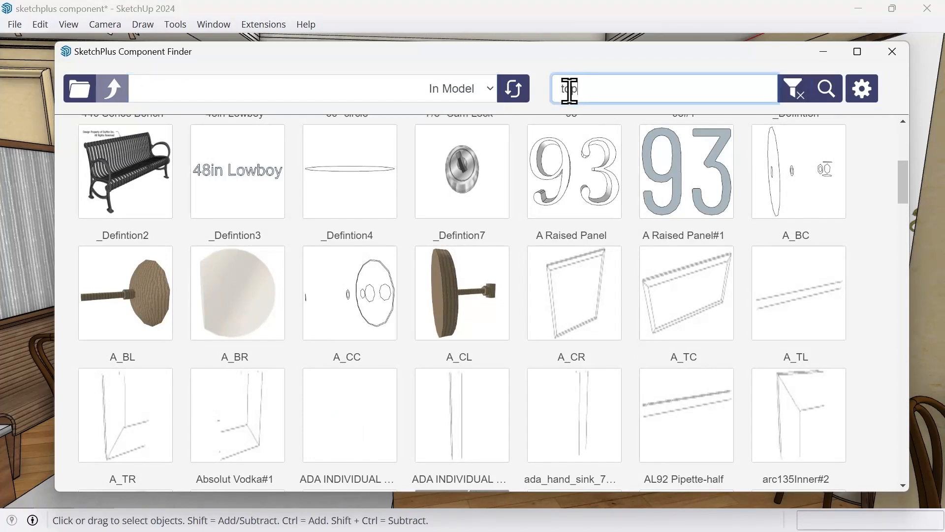
{"action": "key", "text": "Return"}
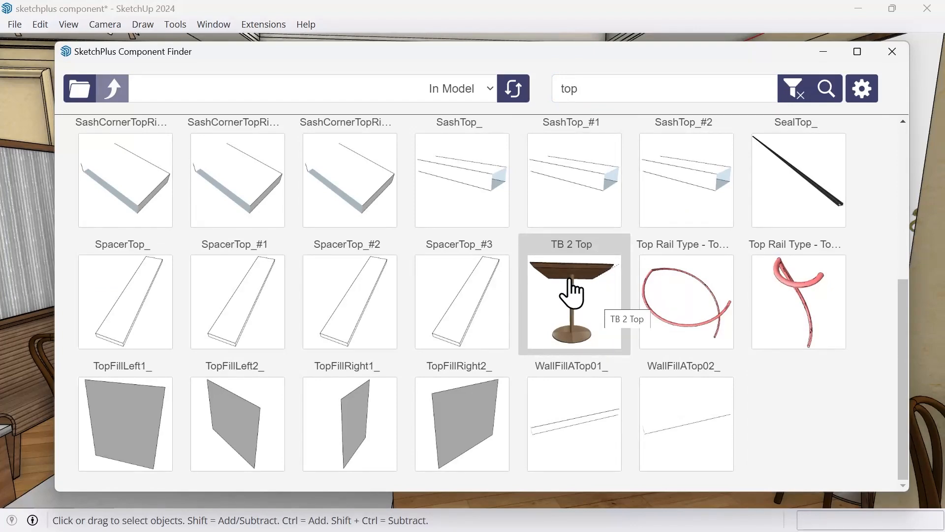
{"action": "left_click", "coordinate": [572, 292]}
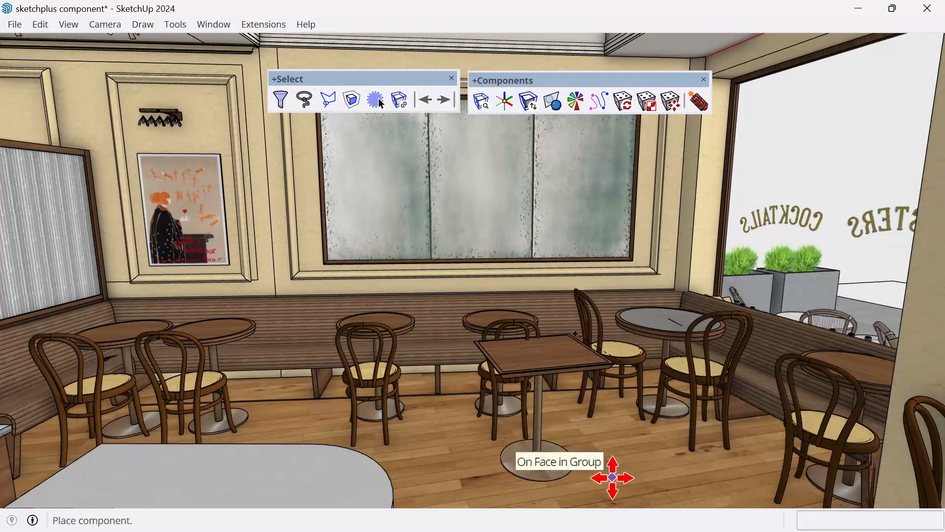
Step: Cancel the pending table, isolate the tables and chairs, and select the leftmost round table
{"action": "key", "text": "Escape"}
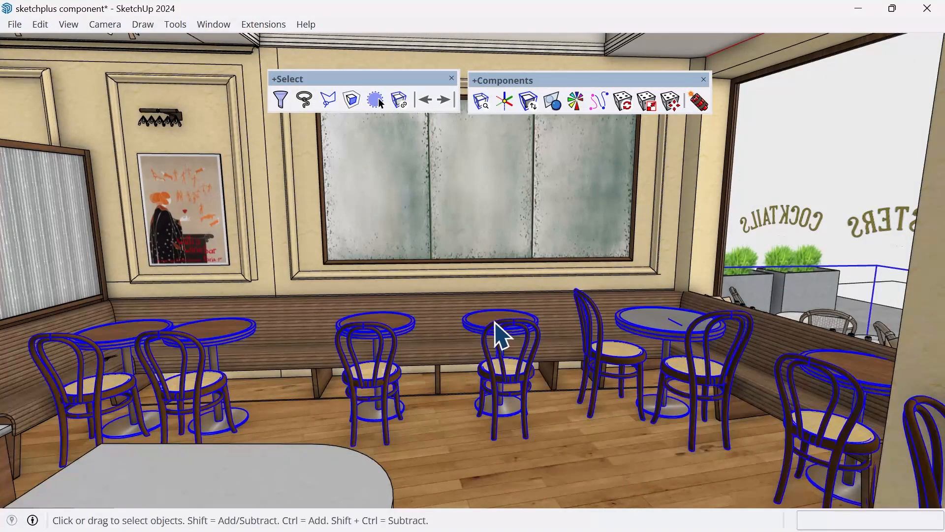
{"action": "left_click", "coordinate": [496, 332]}
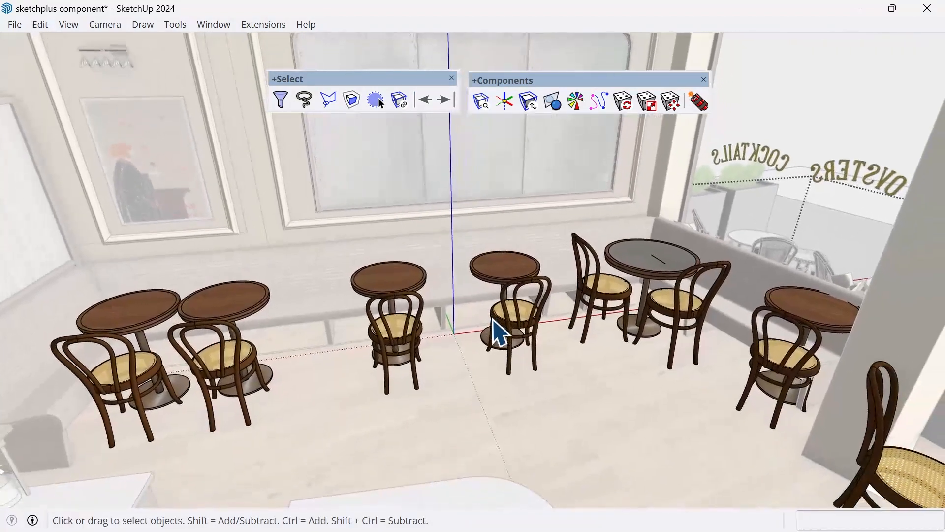
{"action": "left_click", "coordinate": [405, 284]}
{"action": "left_click", "coordinate": [221, 299]}
{"action": "left_click", "coordinate": [141, 306]}
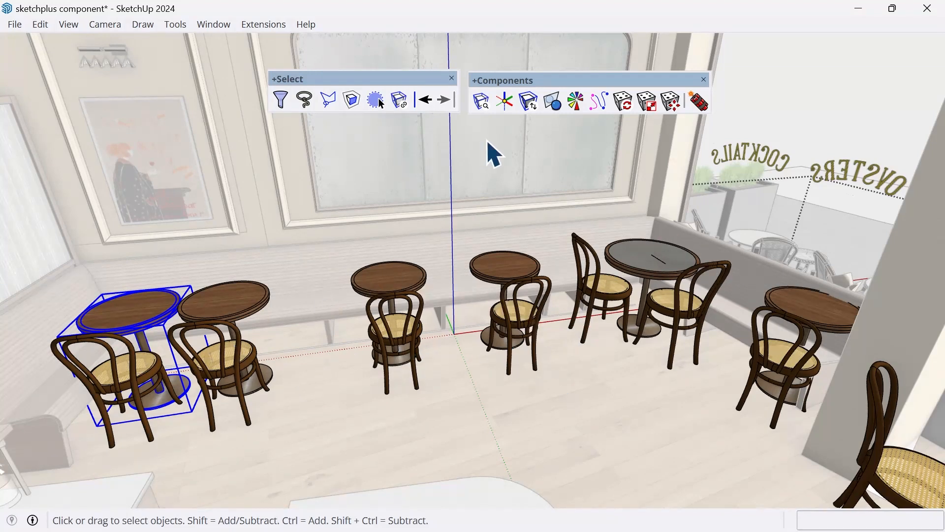
Step: Find TB 2 Top in the Component Finder again and place it in the dining room
{"action": "left_click", "coordinate": [482, 101]}
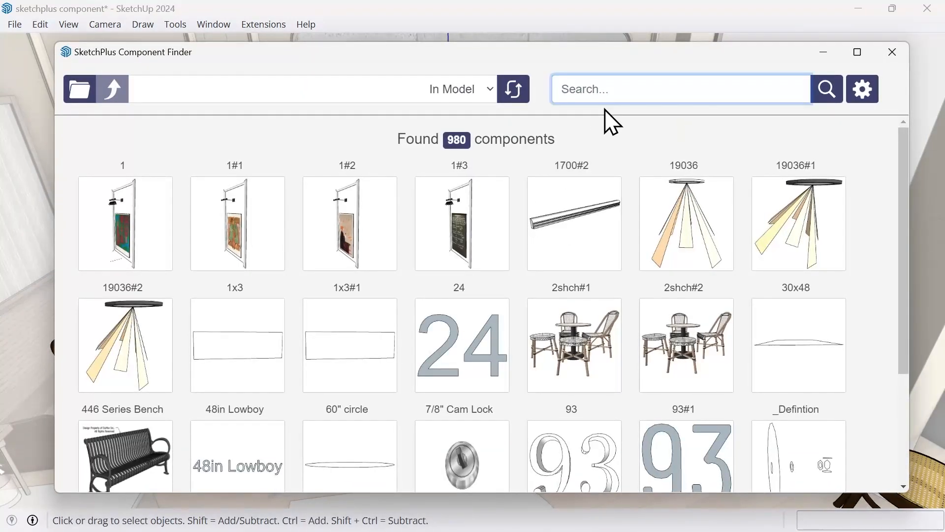
{"action": "type", "text": "top"}
{"action": "key", "text": "Return"}
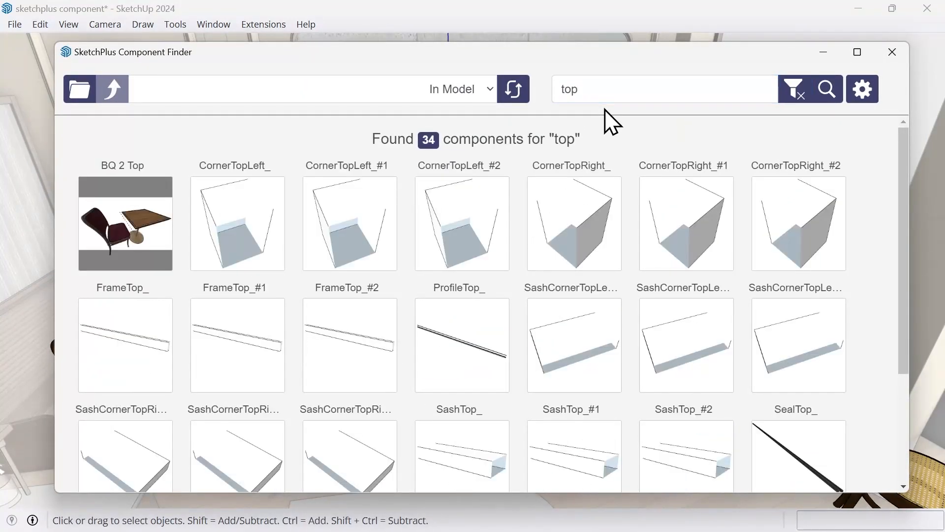
{"action": "scroll", "coordinate": [599, 222], "scroll_direction": "down", "scroll_amount": 5}
{"action": "scroll", "coordinate": [576, 296], "scroll_direction": "down", "scroll_amount": 3}
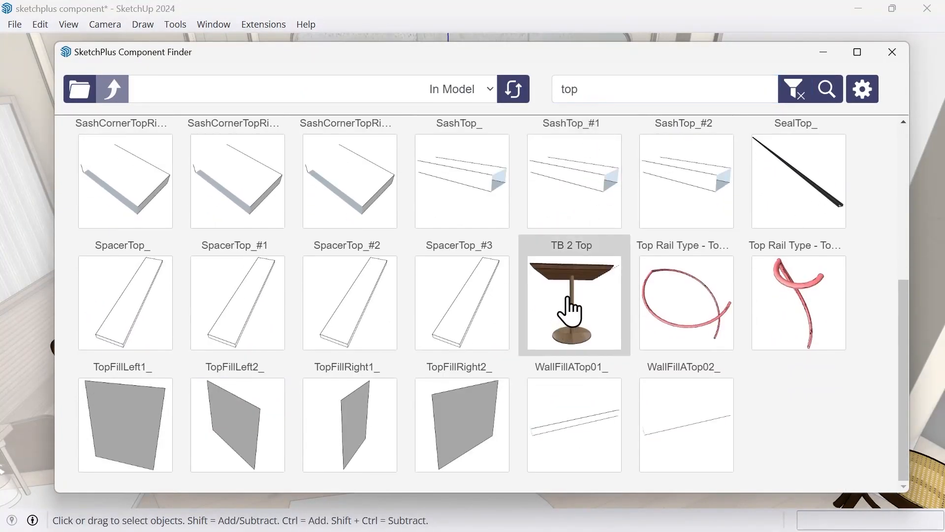
{"action": "left_click", "coordinate": [571, 311]}
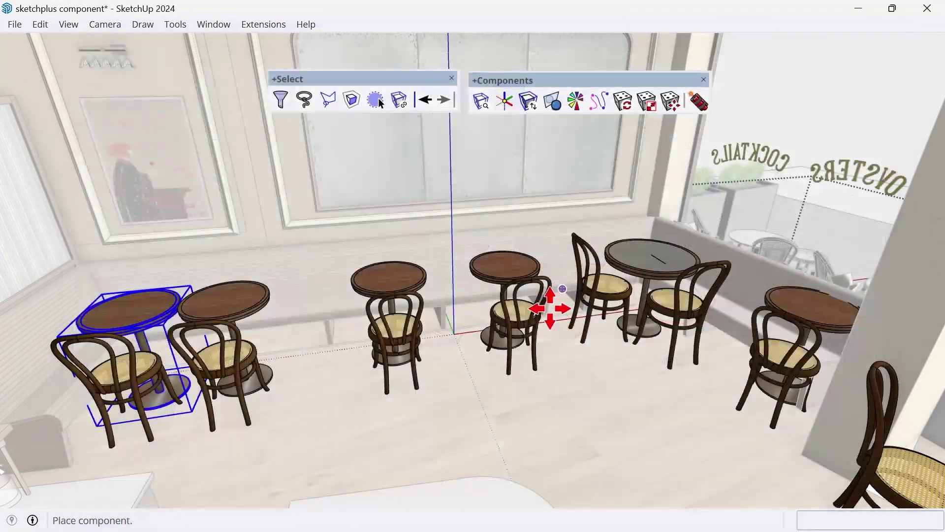
{"action": "left_click", "coordinate": [542, 443]}
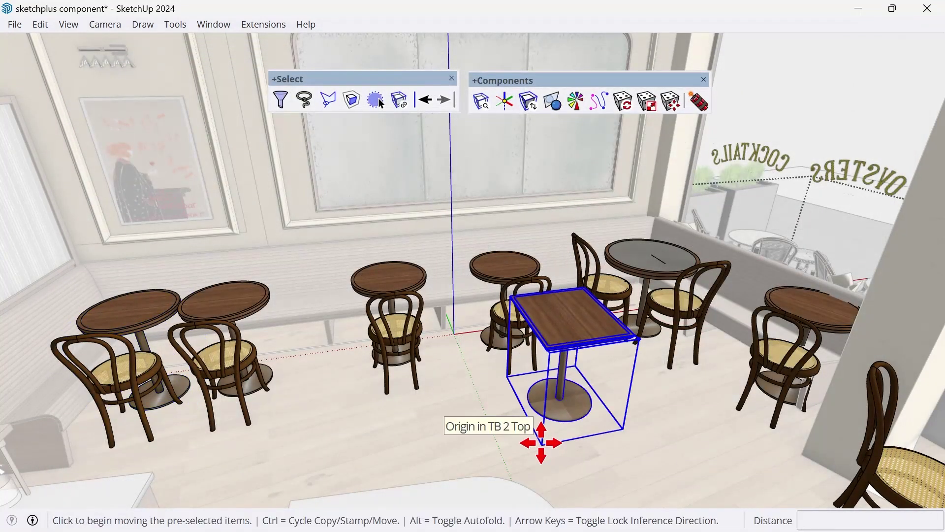
Step: Move the new square table to sit among the middle round tables
{"action": "left_click", "coordinate": [689, 428]}
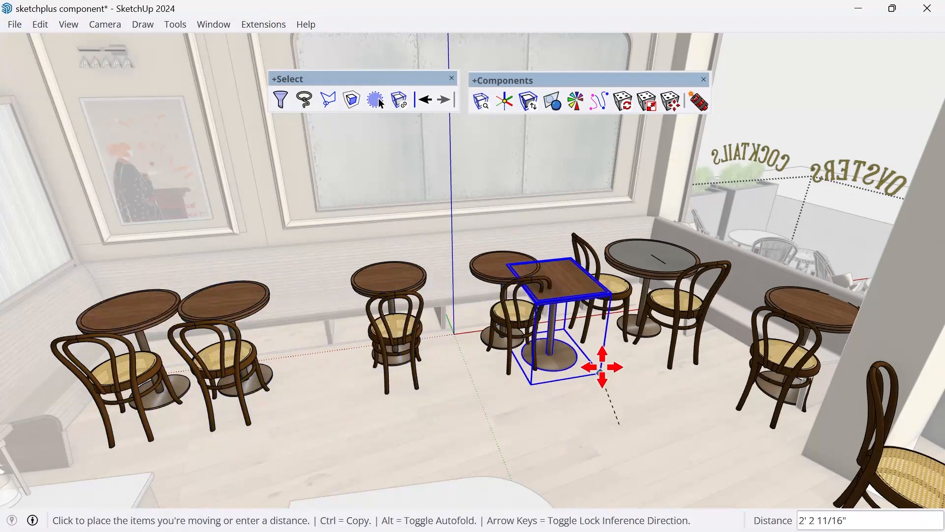
{"action": "left_click", "coordinate": [602, 367]}
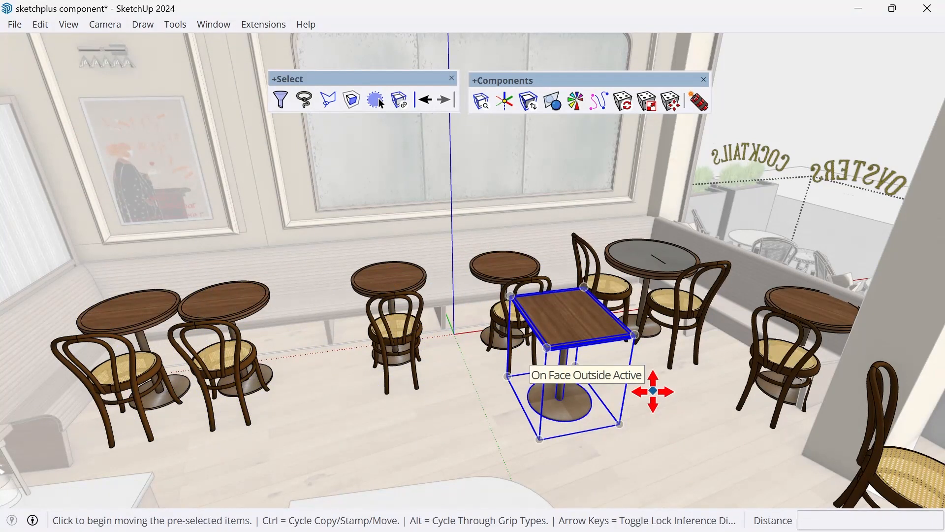
Step: Show the Default Tray so the Components list with TB 2 Top is visible
{"action": "left_click", "coordinate": [214, 23]}
{"action": "mouse_move", "coordinate": [239, 42]}
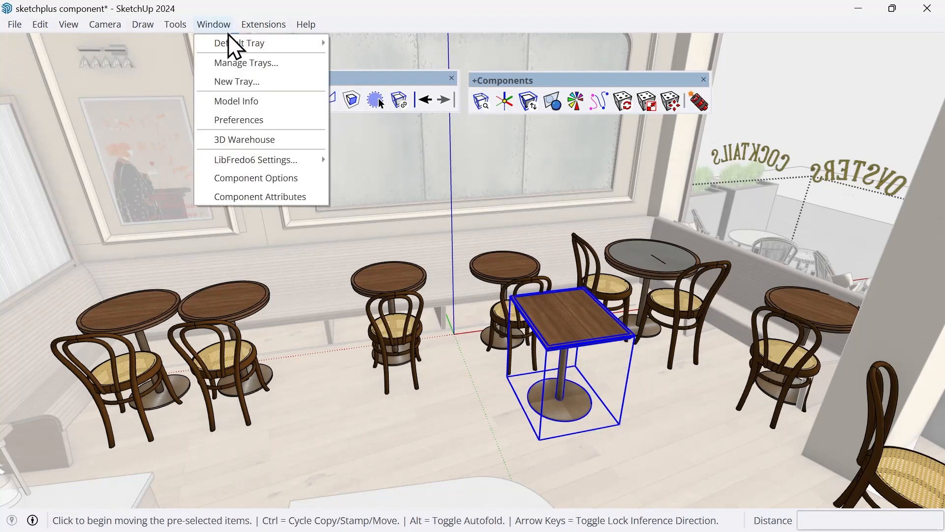
{"action": "left_click", "coordinate": [370, 43]}
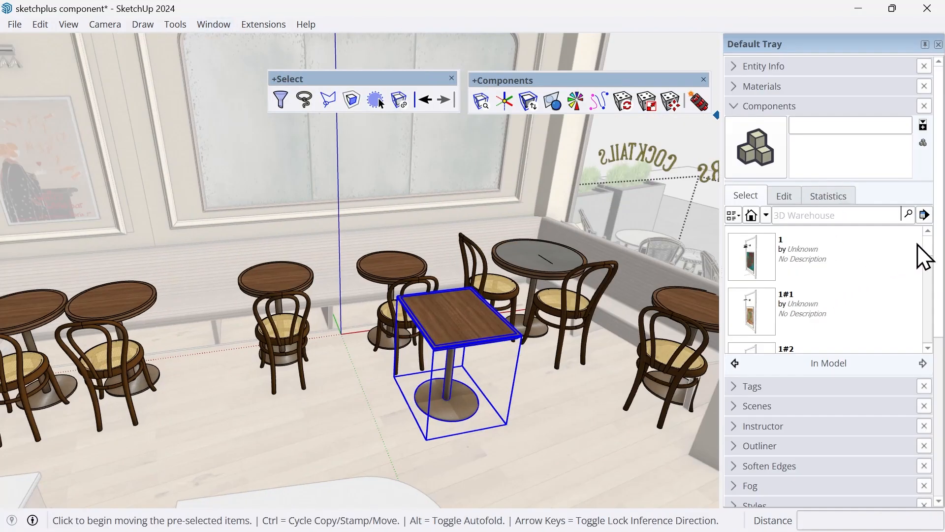
{"action": "scroll", "coordinate": [871, 283], "scroll_direction": "down", "scroll_amount": 5}
{"action": "scroll", "coordinate": [869, 284], "scroll_direction": "down", "scroll_amount": 5}
{"action": "scroll", "coordinate": [870, 283], "scroll_direction": "down", "scroll_amount": 3}
{"action": "scroll", "coordinate": [870, 283], "scroll_direction": "down", "scroll_amount": 3}
{"action": "scroll", "coordinate": [870, 283], "scroll_direction": "down", "scroll_amount": 3}
{"action": "scroll", "coordinate": [869, 282], "scroll_direction": "down", "scroll_amount": 3}
{"action": "scroll", "coordinate": [870, 283], "scroll_direction": "down", "scroll_amount": 3}
{"action": "scroll", "coordinate": [870, 283], "scroll_direction": "down", "scroll_amount": 3}
{"action": "scroll", "coordinate": [870, 283], "scroll_direction": "down", "scroll_amount": 3}
{"action": "scroll", "coordinate": [870, 283], "scroll_direction": "down", "scroll_amount": 3}
{"action": "scroll", "coordinate": [871, 283], "scroll_direction": "down", "scroll_amount": 3}
{"action": "scroll", "coordinate": [870, 283], "scroll_direction": "down", "scroll_amount": 2}
{"action": "scroll", "coordinate": [863, 282], "scroll_direction": "down", "scroll_amount": 3}
{"action": "scroll", "coordinate": [864, 283], "scroll_direction": "down", "scroll_amount": 3}
{"action": "scroll", "coordinate": [864, 283], "scroll_direction": "down", "scroll_amount": 3}
{"action": "scroll", "coordinate": [864, 283], "scroll_direction": "down", "scroll_amount": 3}
{"action": "scroll", "coordinate": [864, 283], "scroll_direction": "down", "scroll_amount": 3}
{"action": "scroll", "coordinate": [864, 283], "scroll_direction": "down", "scroll_amount": 3}
{"action": "scroll", "coordinate": [864, 280], "scroll_direction": "down", "scroll_amount": 3}
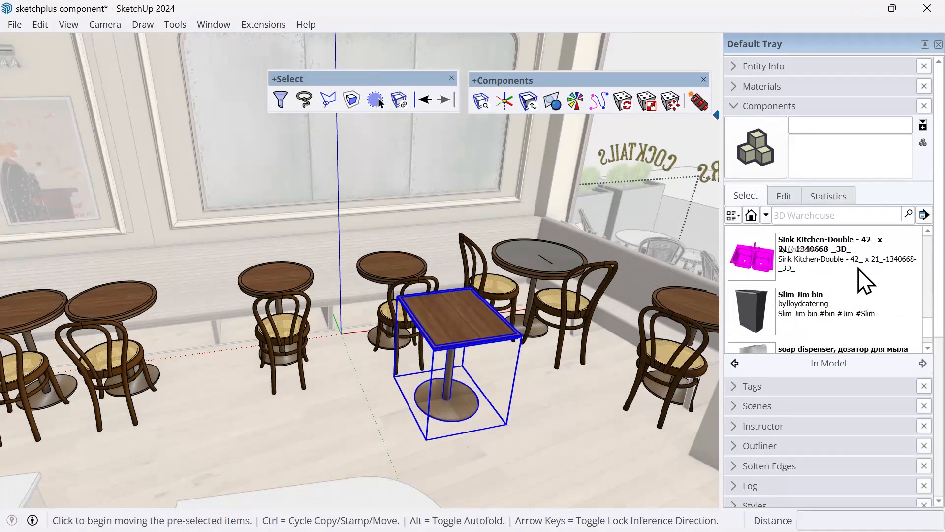
{"action": "scroll", "coordinate": [864, 281], "scroll_direction": "down", "scroll_amount": 3}
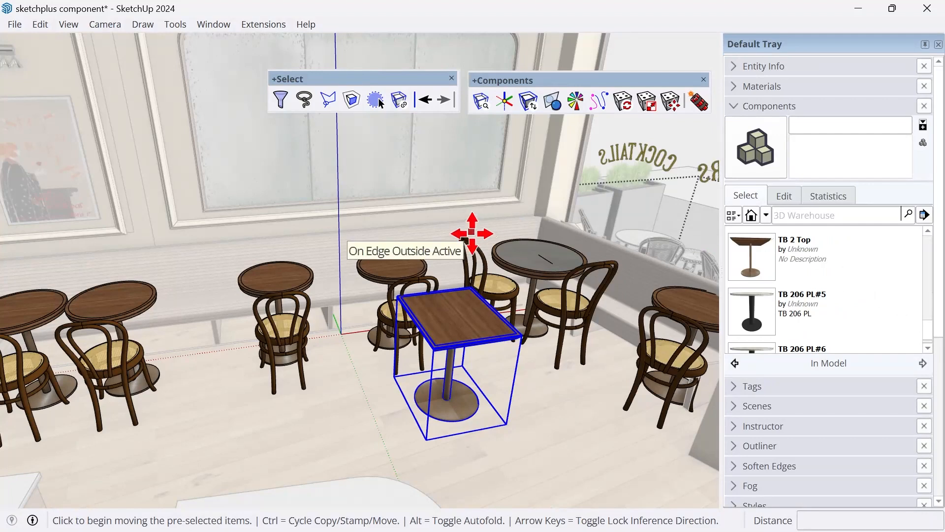
Step: Return to Select and pick four round bistro tables one after another
{"action": "key", "text": "space"}
{"action": "left_click", "coordinate": [59, 311]}
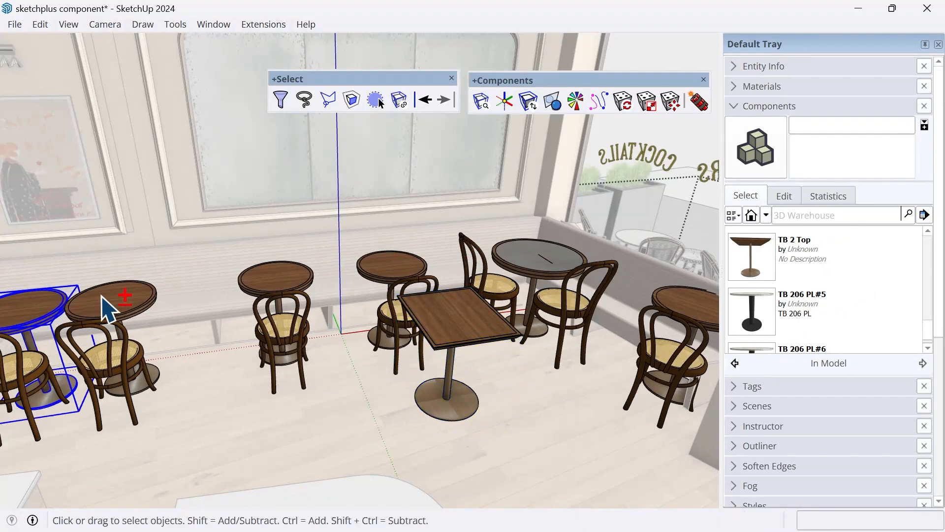
{"action": "left_click", "coordinate": [110, 295], "text": "ctrl"}
{"action": "left_click", "coordinate": [271, 279], "text": "ctrl"}
{"action": "left_click", "coordinate": [404, 275], "text": "ctrl"}
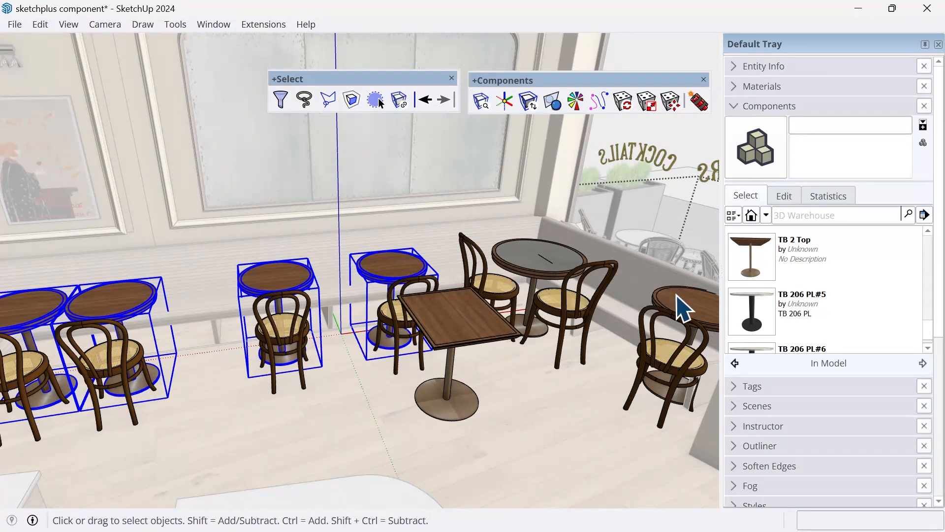
Step: Select all instances of the round table, replace them with TB 2 Top, then undo the swap
{"action": "right_click", "coordinate": [399, 266]}
{"action": "left_click", "coordinate": [377, 277]}
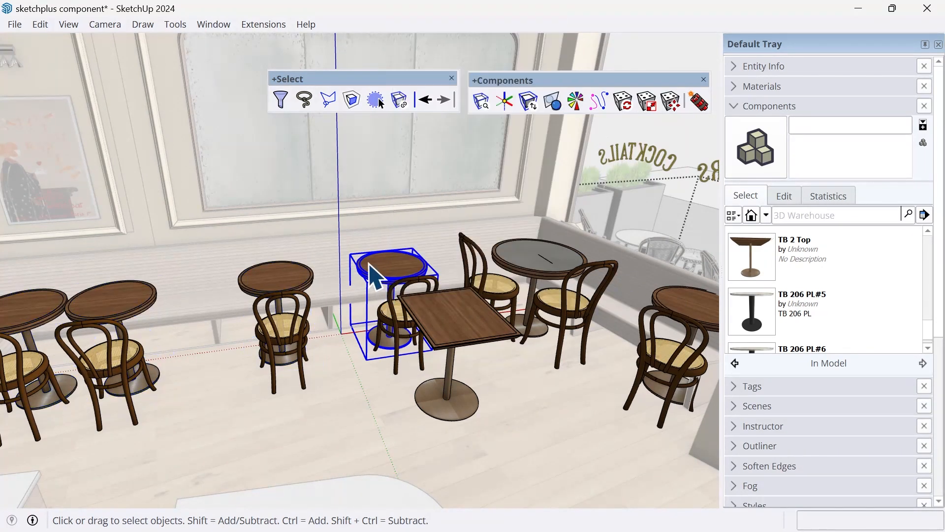
{"action": "right_click", "coordinate": [368, 267]}
{"action": "mouse_move", "coordinate": [401, 141]}
{"action": "left_click", "coordinate": [564, 161]}
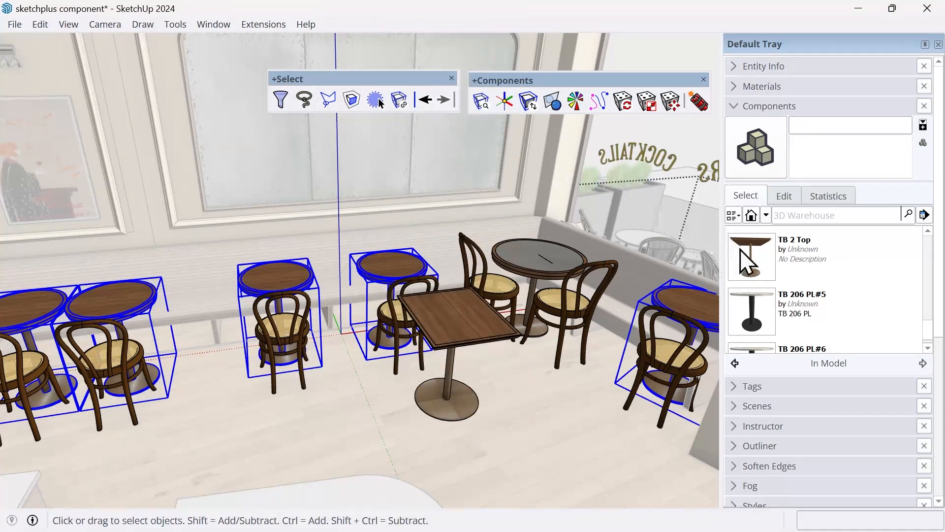
{"action": "right_click", "coordinate": [753, 262]}
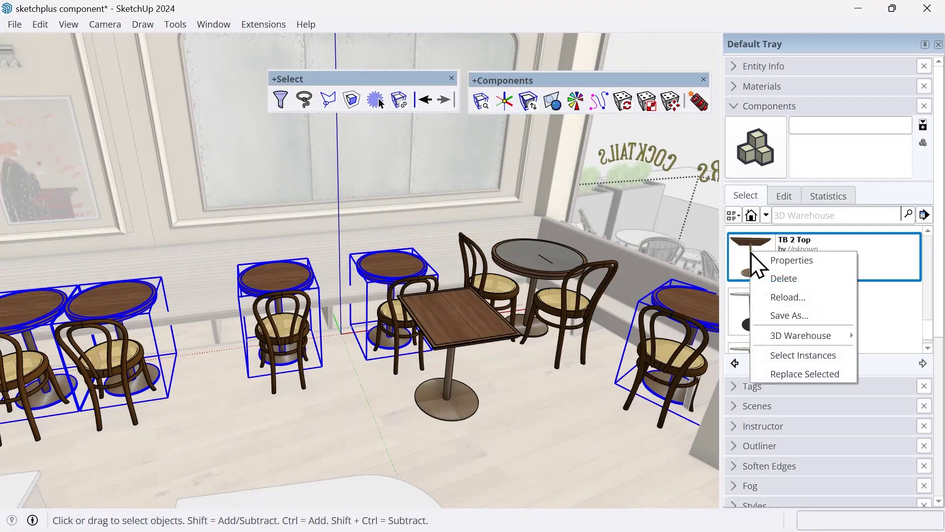
{"action": "left_click", "coordinate": [789, 373]}
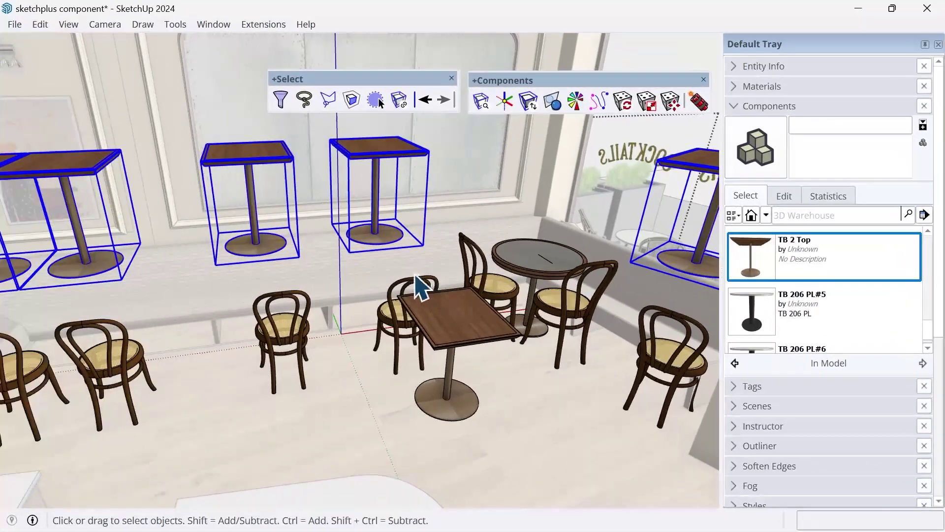
{"action": "key", "text": "ctrl+z"}
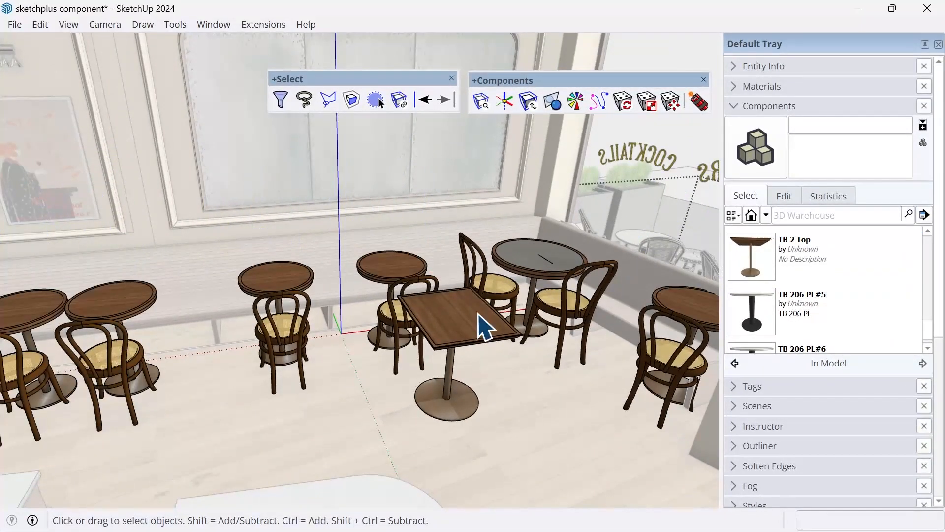
Step: Inspect the round table's axes in edit mode, then move the square table around and back to centre
{"action": "double_click", "coordinate": [392, 275]}
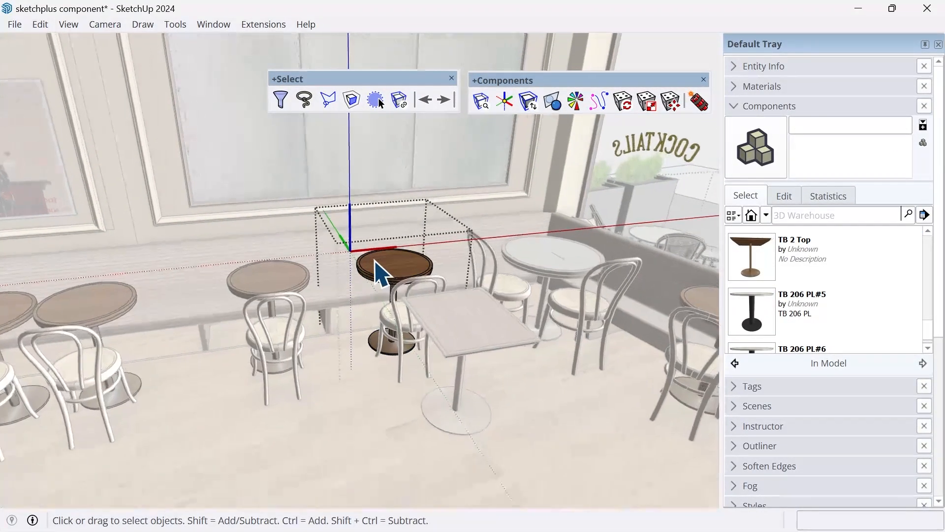
{"action": "scroll", "coordinate": [385, 272], "scroll_direction": "up", "scroll_amount": 4}
{"action": "scroll", "coordinate": [378, 271], "scroll_direction": "up", "scroll_amount": 3}
{"action": "scroll", "coordinate": [354, 251], "scroll_direction": "up", "scroll_amount": 2}
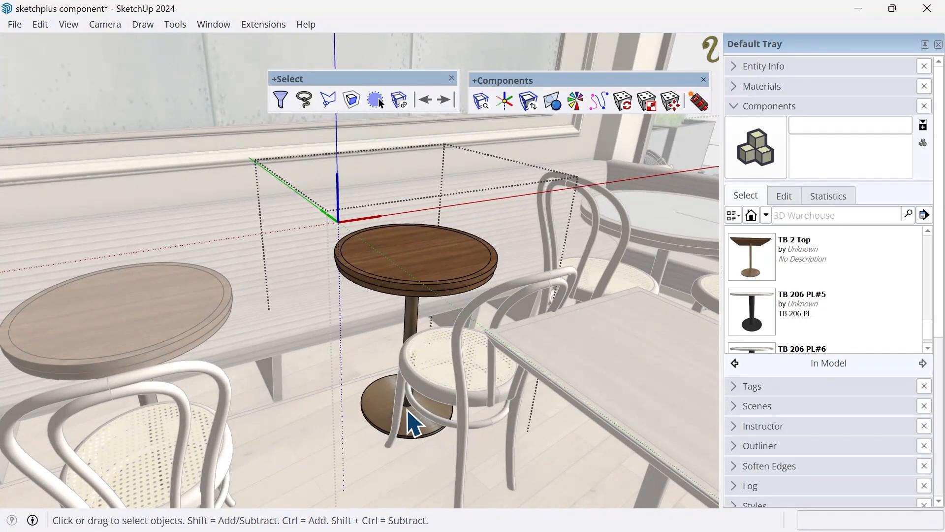
{"action": "scroll", "coordinate": [414, 339], "scroll_direction": "down", "scroll_amount": 6}
{"action": "scroll", "coordinate": [458, 310], "scroll_direction": "up", "scroll_amount": 5}
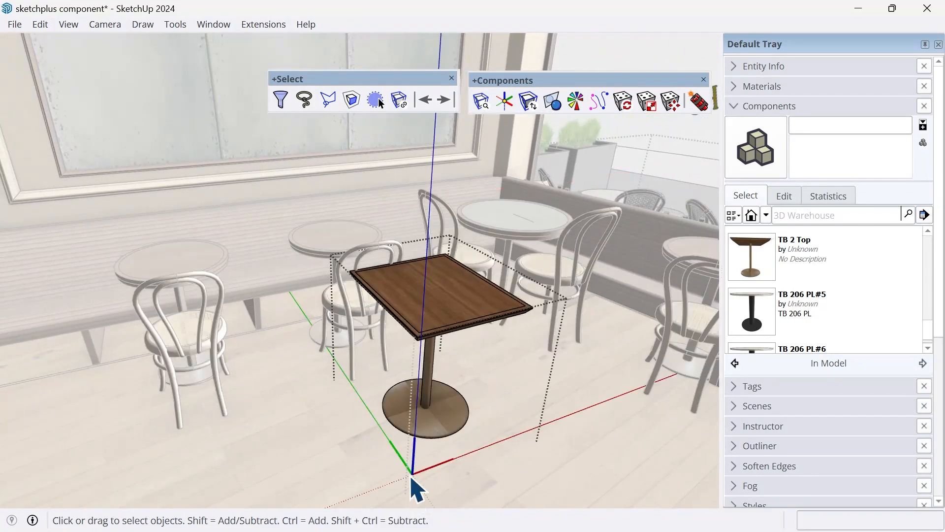
{"action": "left_click", "coordinate": [480, 388]}
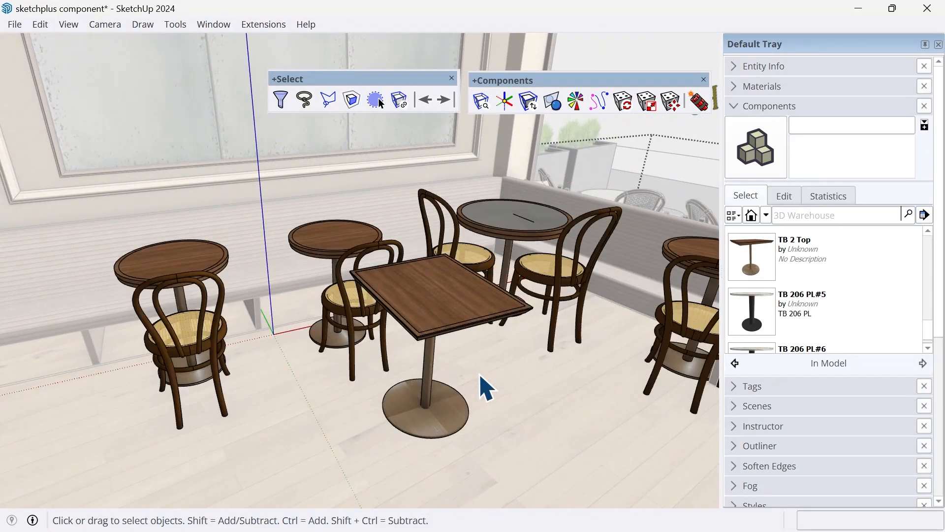
{"action": "left_click", "coordinate": [453, 306]}
{"action": "key", "text": "m"}
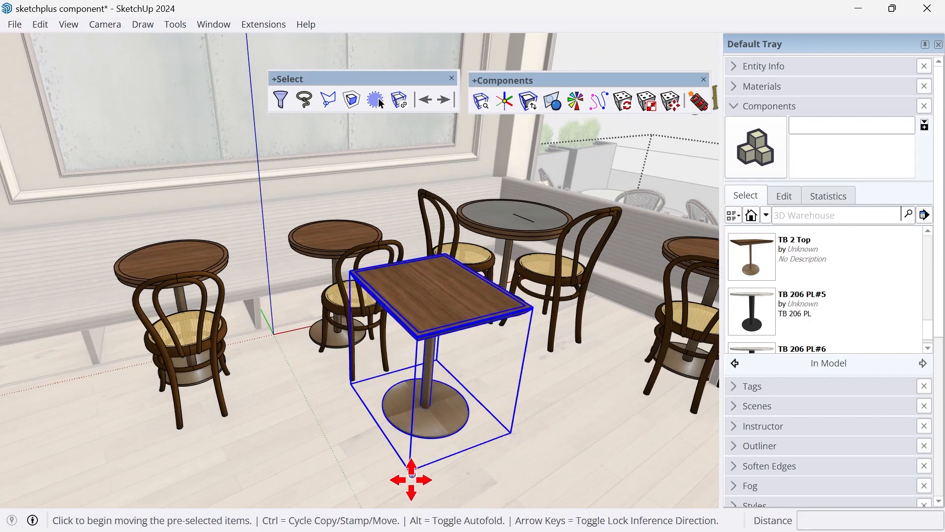
{"action": "left_click", "coordinate": [411, 480]}
{"action": "left_click", "coordinate": [312, 240]}
{"action": "left_click", "coordinate": [299, 251]}
{"action": "middle_click_drag", "start_coordinate": [413, 443], "coordinate": [427, 458]}
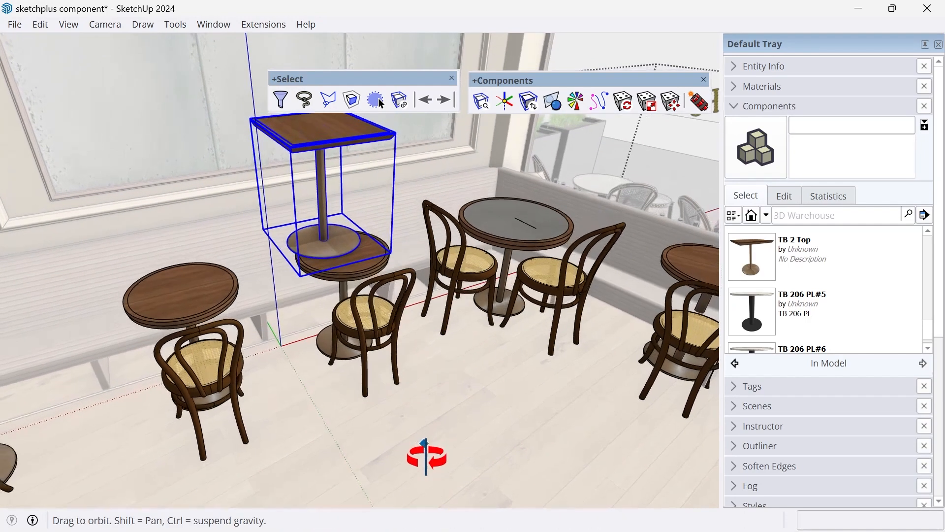
{"action": "left_click", "coordinate": [426, 458]}
{"action": "key", "text": "space"}
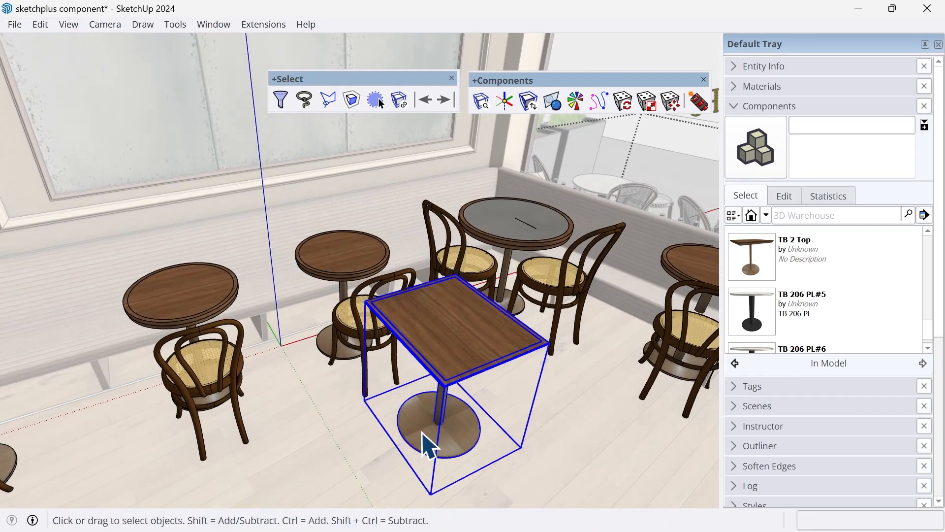
{"action": "scroll", "coordinate": [427, 437], "scroll_direction": "up", "scroll_amount": 2}
{"action": "middle_click_drag", "start_coordinate": [427, 437], "coordinate": [431, 420]}
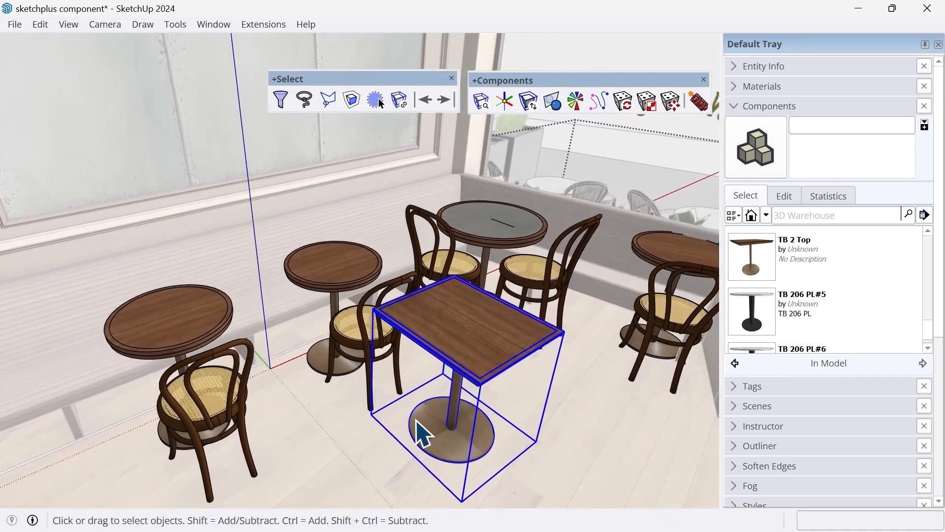
{"action": "scroll", "coordinate": [431, 420], "scroll_direction": "up", "scroll_amount": 1}
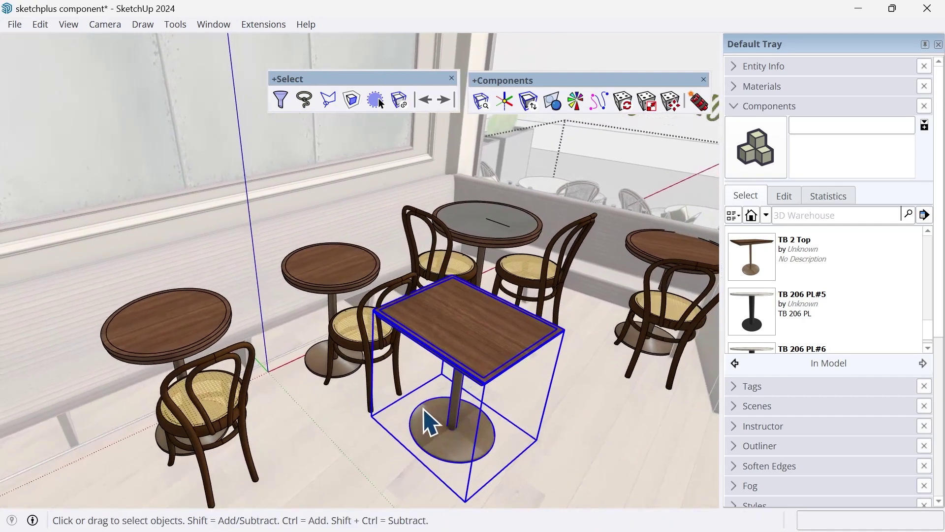
Step: Close the tray, move the square table near the right wall, and select a round table
{"action": "left_click", "coordinate": [939, 44]}
{"action": "key", "text": "m"}
{"action": "left_click", "coordinate": [502, 427]}
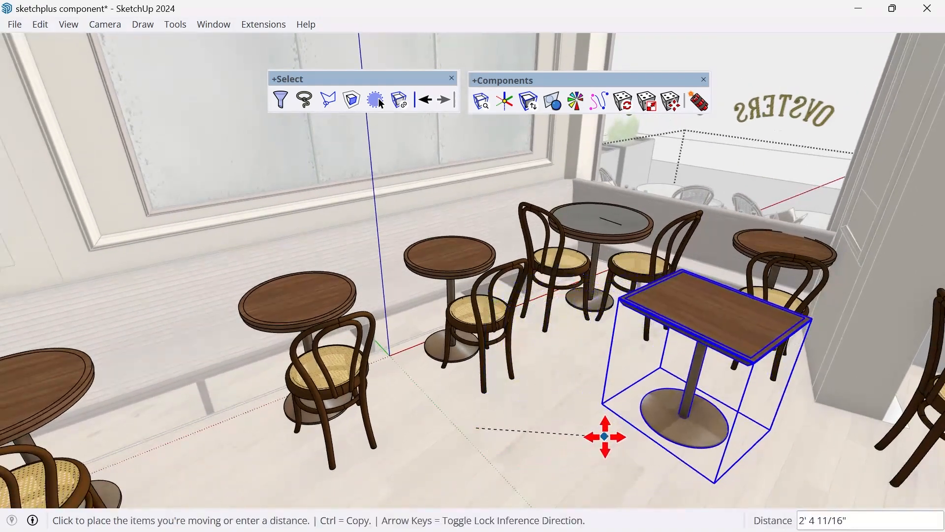
{"action": "left_click", "coordinate": [604, 437]}
{"action": "key", "text": "space"}
{"action": "left_click", "coordinate": [444, 296]}
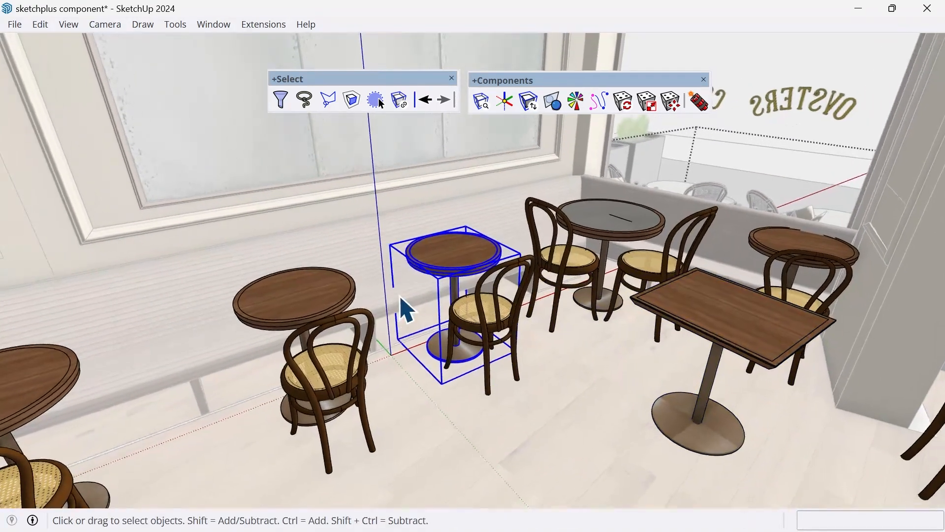
{"action": "middle_click_drag", "start_coordinate": [401, 309], "coordinate": [413, 310]}
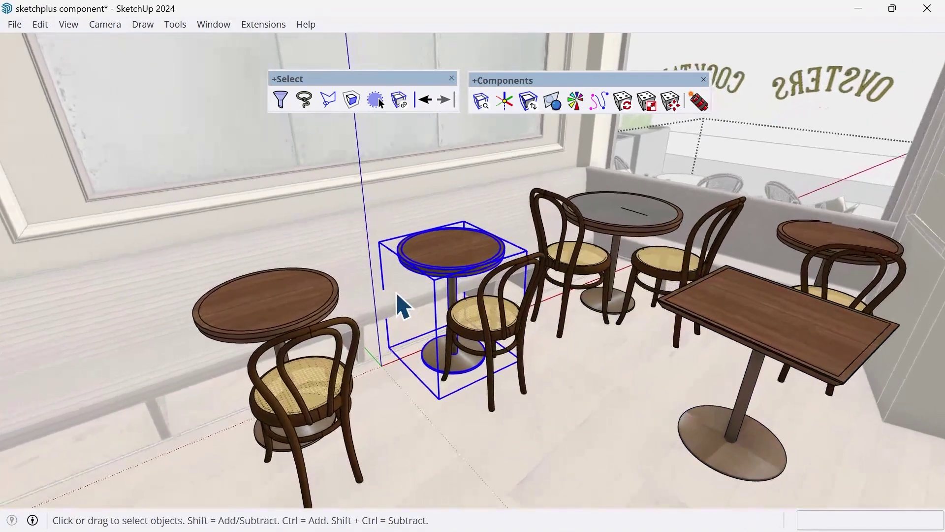
Step: Run Change Axes+ on the round table, toggling Ctrl to show the bottom-centre placement point
{"action": "left_click", "coordinate": [505, 101]}
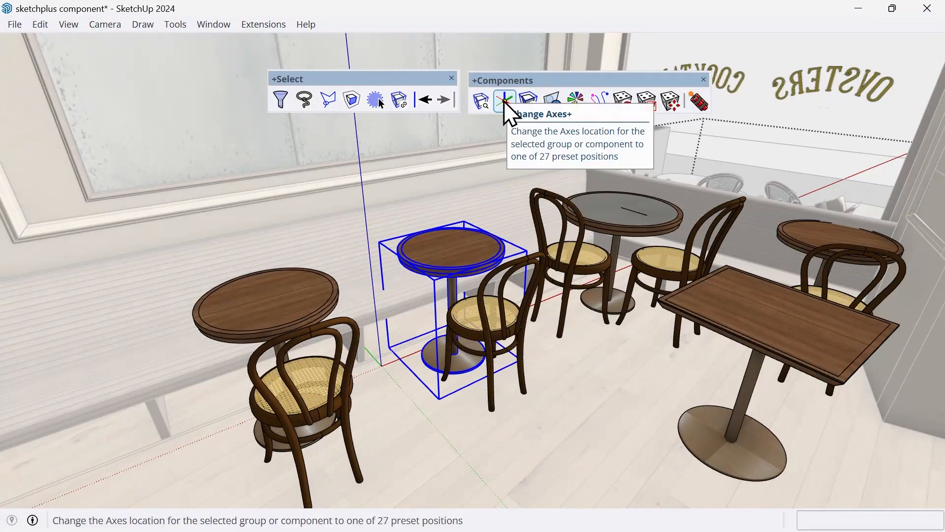
{"action": "left_click", "coordinate": [504, 101]}
{"action": "scroll", "coordinate": [508, 110], "scroll_direction": "up", "scroll_amount": 3}
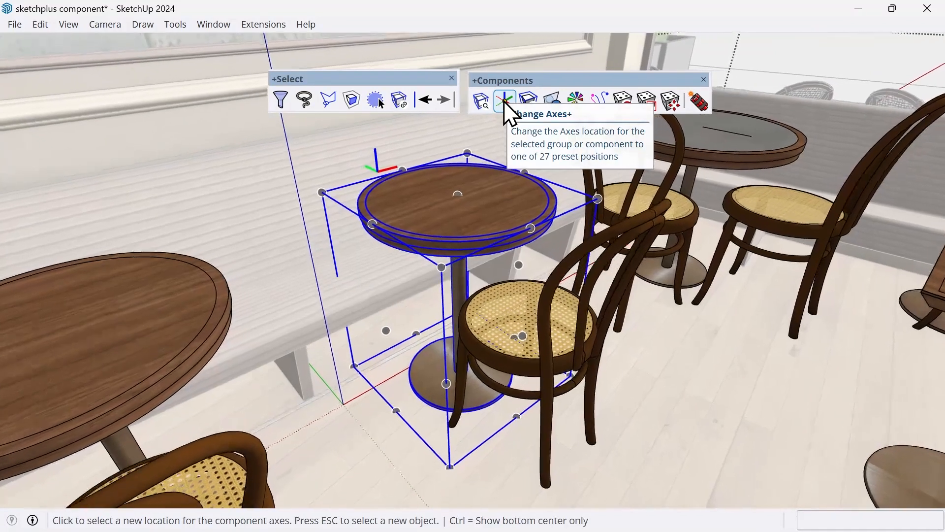
{"action": "middle_click_drag", "start_coordinate": [472, 295], "coordinate": [488, 318]}
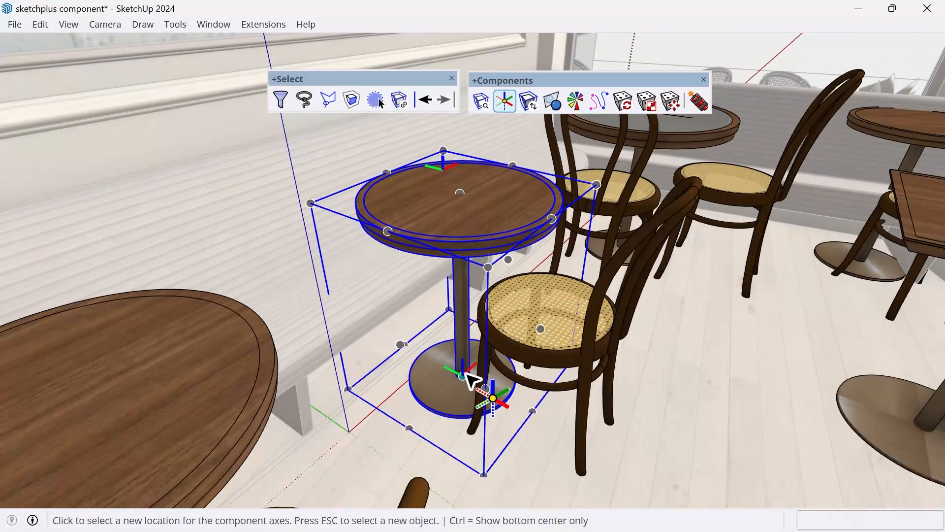
{"action": "key", "text": "ctrl"}
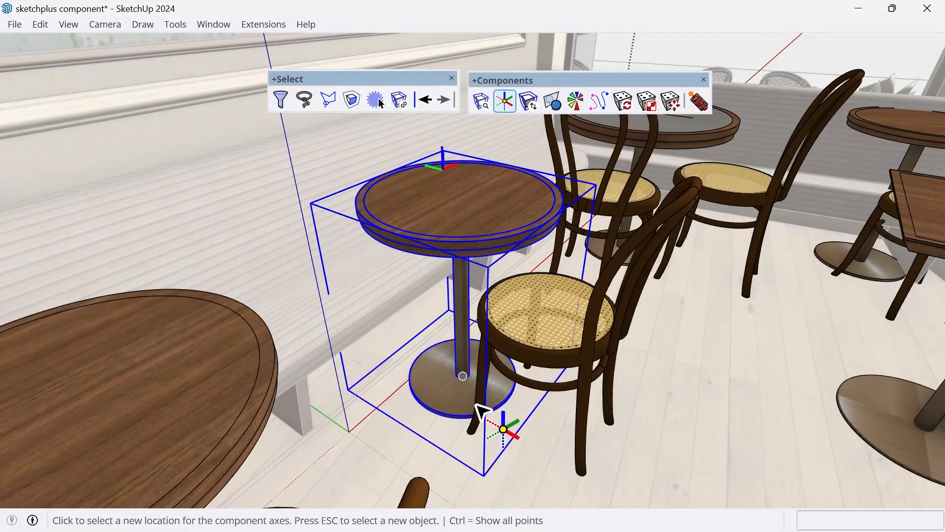
{"action": "key", "text": "ctrl"}
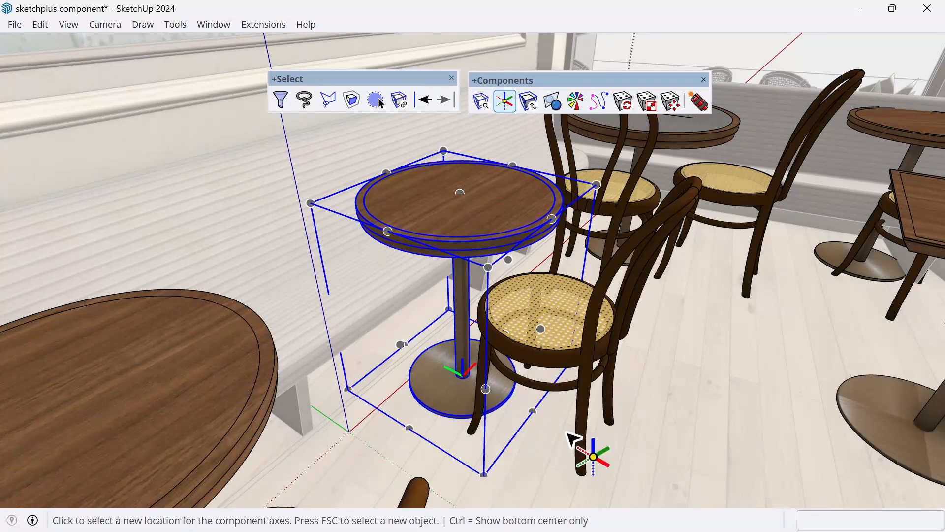
{"action": "key", "text": "space"}
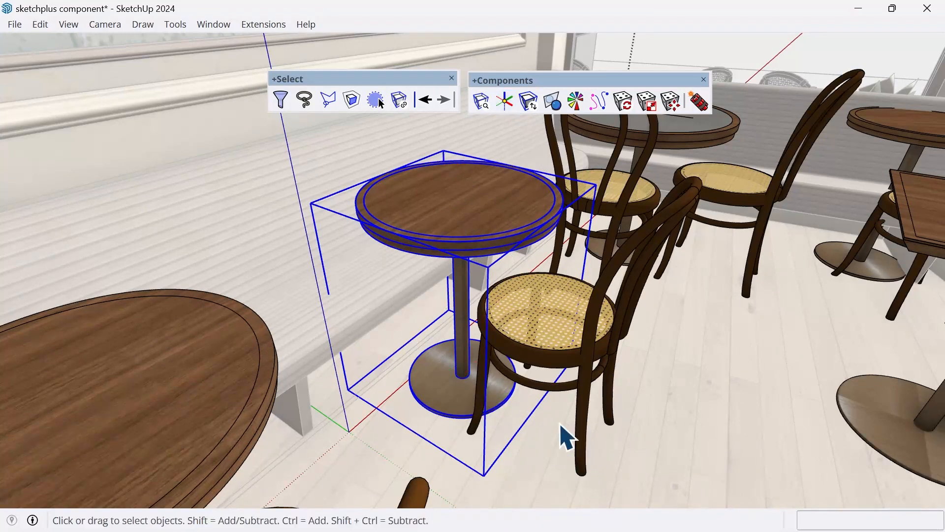
Step: Check the round table's axes from beneath in edit mode, then select the rectangular table
{"action": "double_click", "coordinate": [456, 393]}
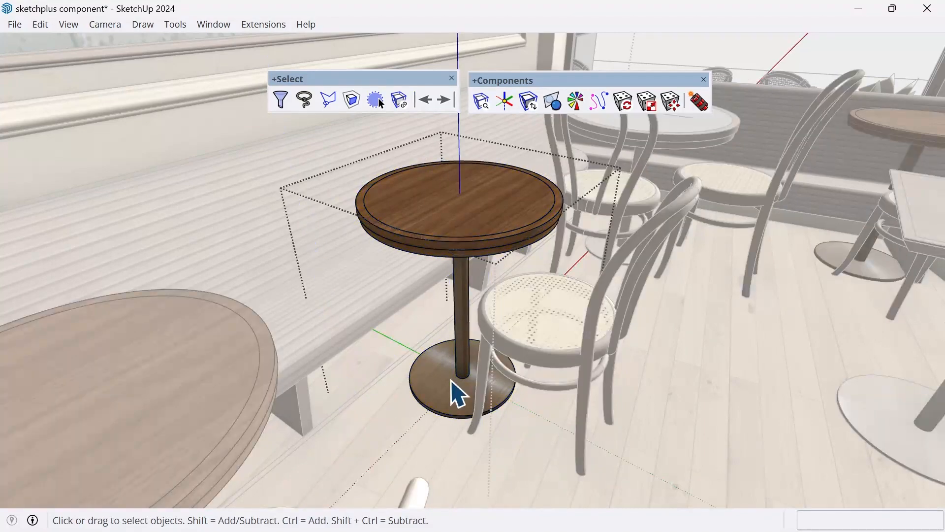
{"action": "middle_click_drag", "start_coordinate": [456, 393], "coordinate": [466, 211]}
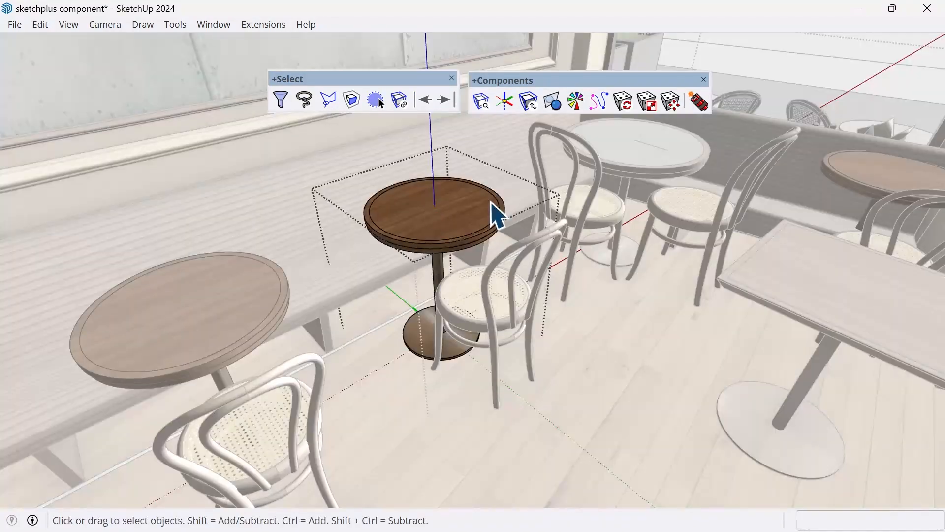
{"action": "key", "text": "Escape"}
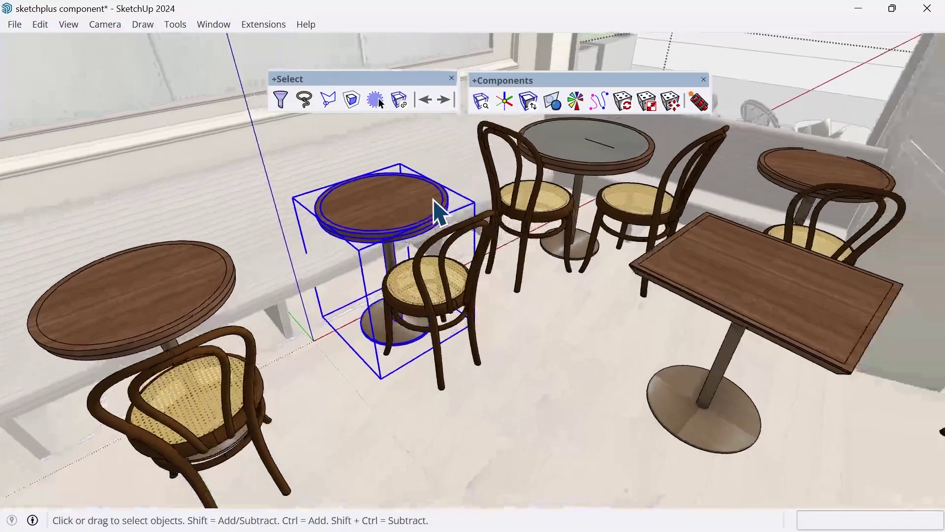
{"action": "middle_click_drag", "start_coordinate": [436, 225], "coordinate": [600, 282]}
{"action": "left_click", "coordinate": [599, 282]}
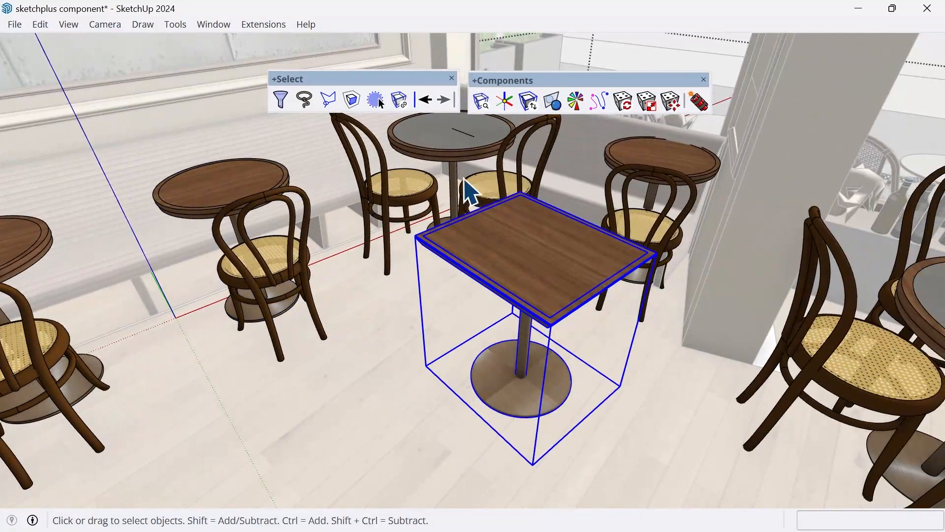
Step: Set the rectangular table's axes at its base's bottom centre with Change Axes+ and verify in edit mode
{"action": "left_click", "coordinate": [506, 100]}
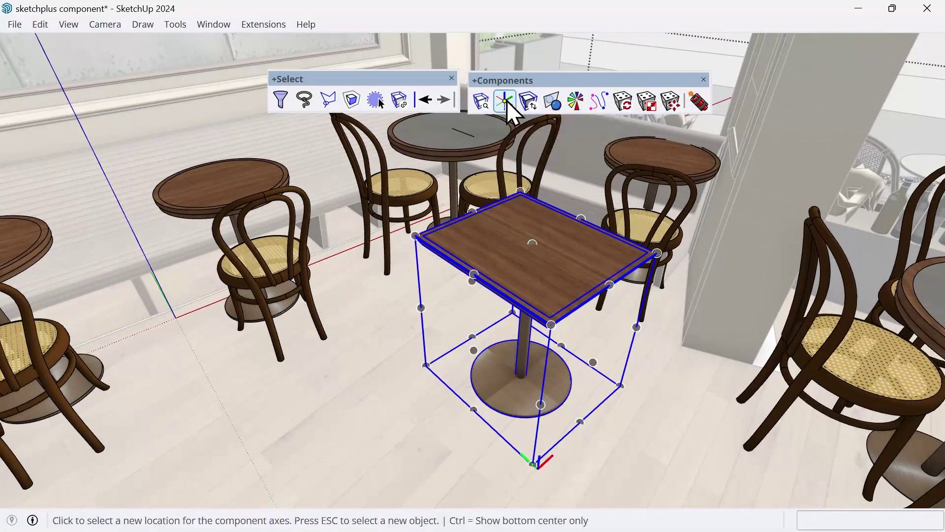
{"action": "left_click", "coordinate": [529, 378]}
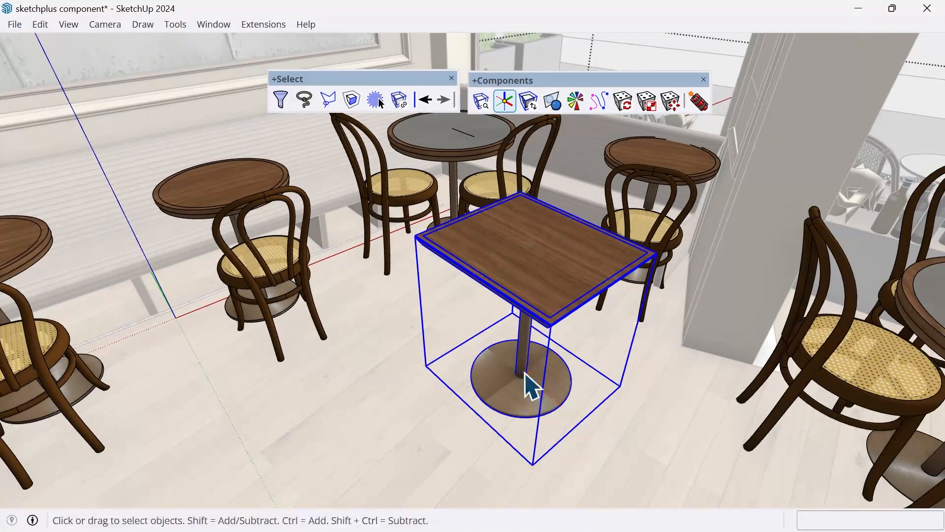
{"action": "double_click", "coordinate": [528, 384]}
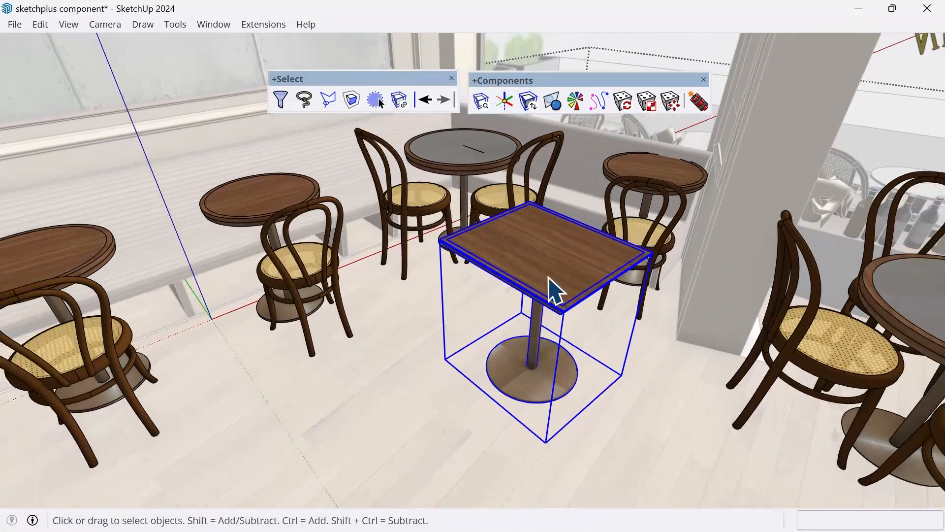
Step: Briefly open the round table, exit editing, and reselect the round table by the window
{"action": "left_click", "coordinate": [331, 205]}
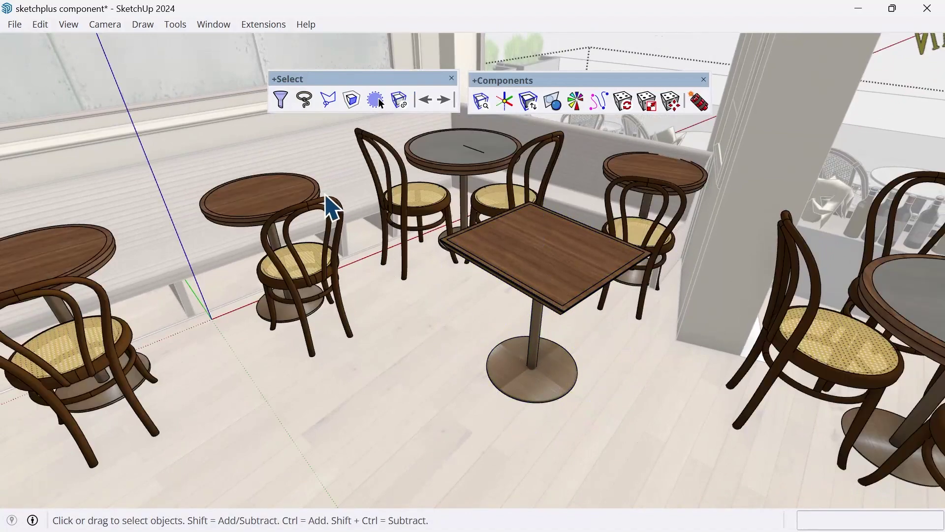
{"action": "double_click", "coordinate": [275, 199]}
{"action": "left_click", "coordinate": [279, 203]}
{"action": "mouse_move", "coordinate": [303, 214]}
{"action": "middle_mouse_down"}
{"action": "mouse_move", "coordinate": [344, 238]}
{"action": "mouse_move", "coordinate": [391, 237]}
{"action": "middle_mouse_up"}
{"action": "left_click", "coordinate": [403, 240]}
{"action": "scroll", "coordinate": [319, 299], "scroll_direction": "up", "scroll_amount": 1}
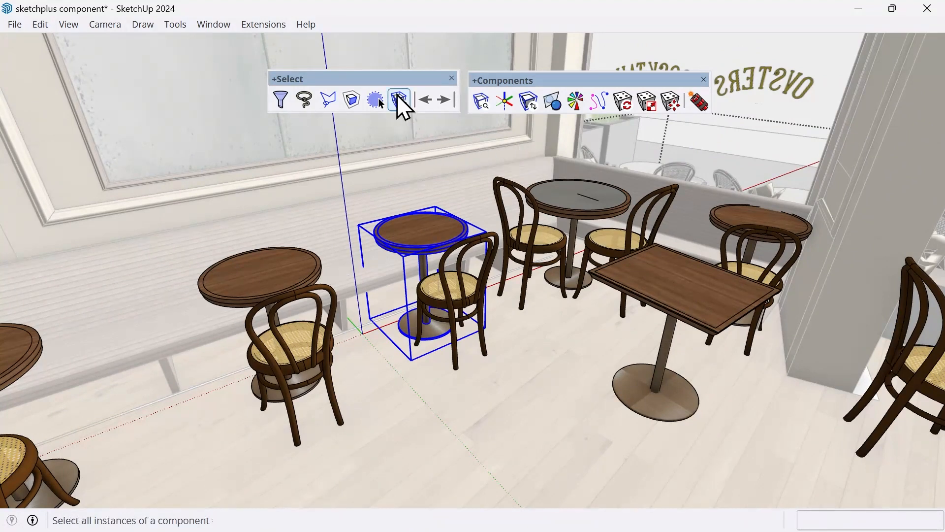
Step: Select all instances of the round table via +Select, then clear the selection
{"action": "left_click", "coordinate": [400, 99]}
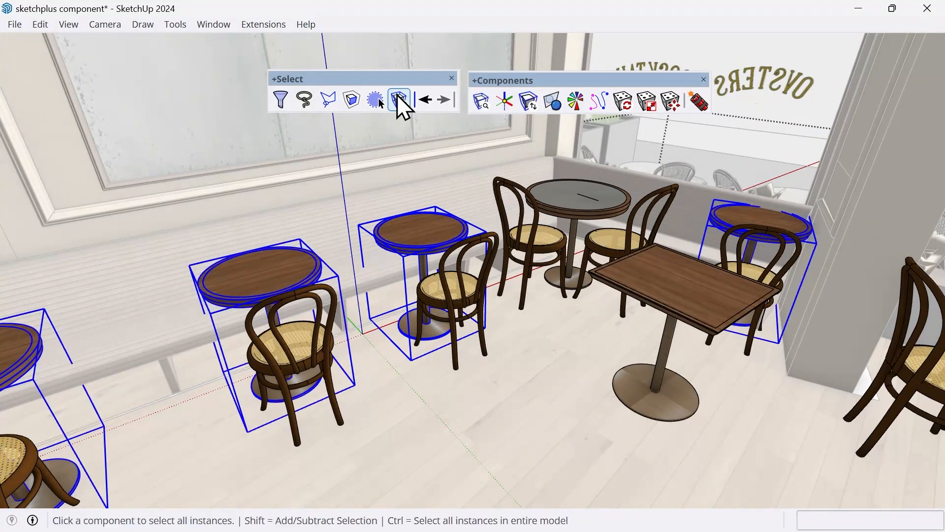
{"action": "key", "text": "space"}
{"action": "left_click", "coordinate": [544, 321]}
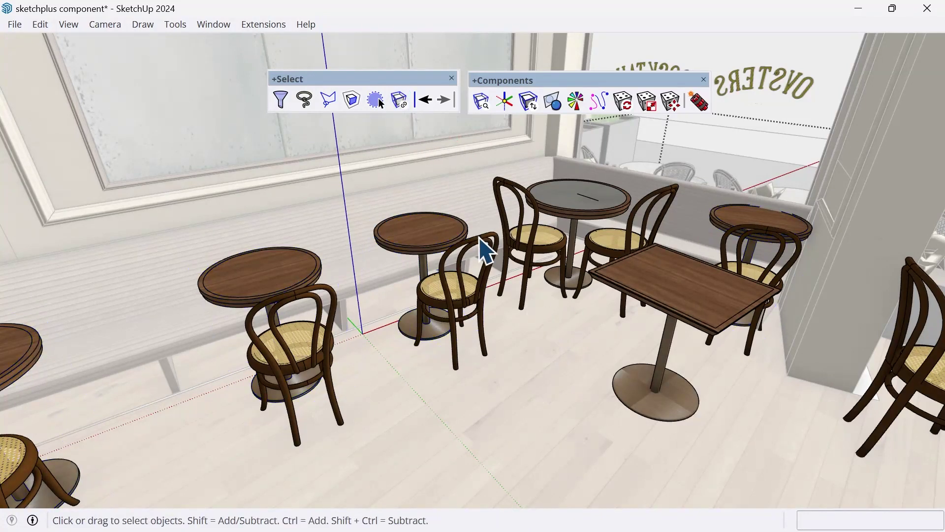
Step: Step through Previous/Next Selection until all round tables are selected again
{"action": "left_click", "coordinate": [424, 99]}
{"action": "left_click", "coordinate": [423, 99]}
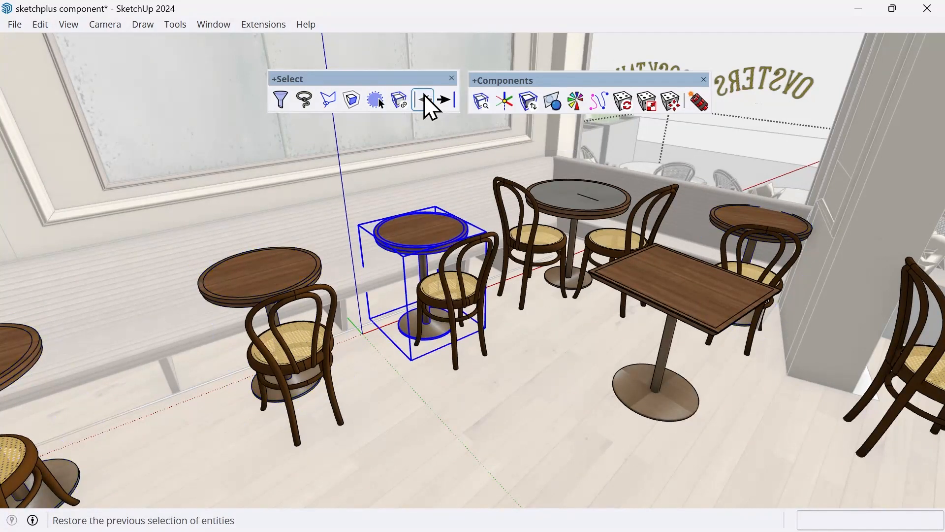
{"action": "left_click", "coordinate": [442, 100]}
{"action": "left_click", "coordinate": [425, 102]}
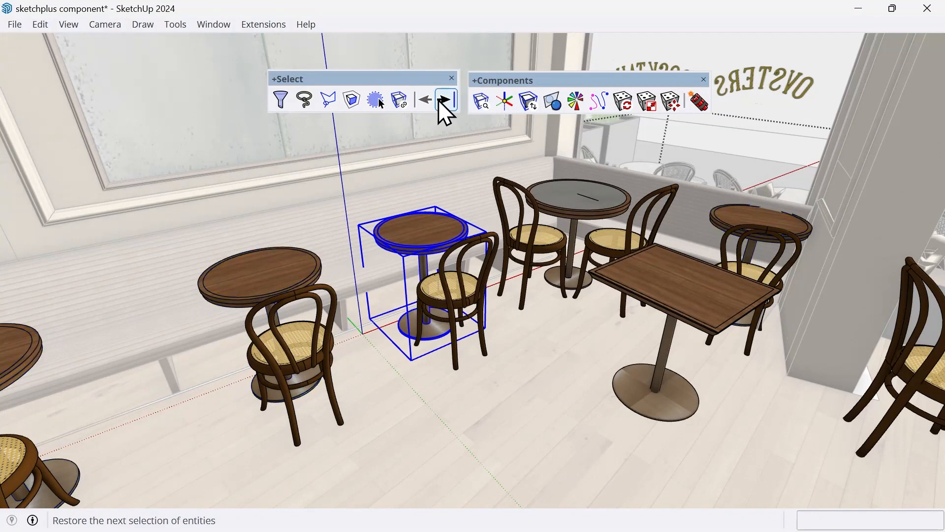
{"action": "left_click", "coordinate": [424, 100]}
{"action": "left_click", "coordinate": [443, 100]}
{"action": "left_click", "coordinate": [445, 101]}
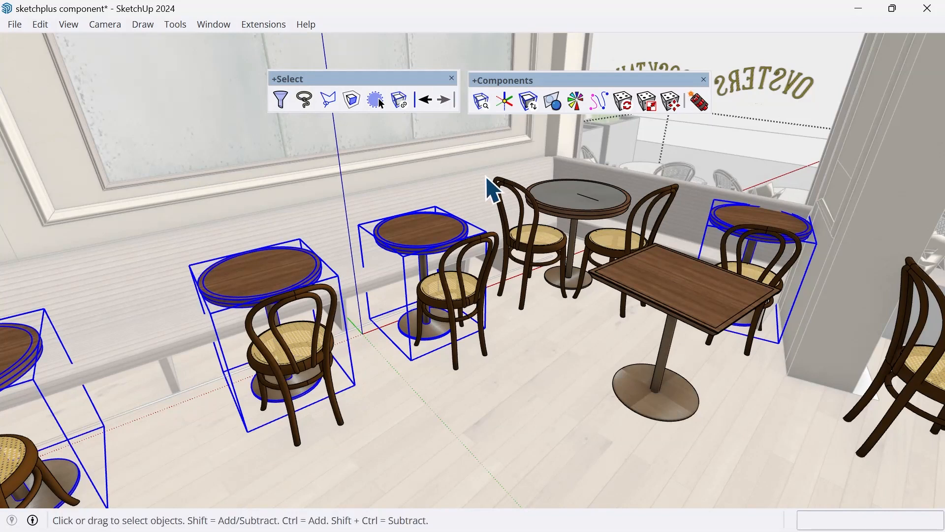
{"action": "scroll", "coordinate": [487, 188], "scroll_direction": "up", "scroll_amount": 1}
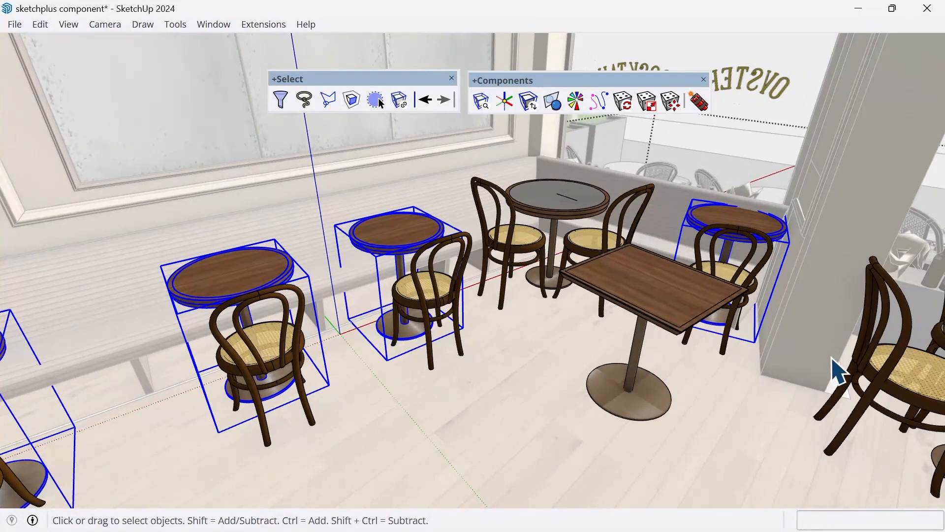
Step: Replace all selected round tables with the rectangular table via Replace Component+
{"action": "left_click", "coordinate": [528, 101]}
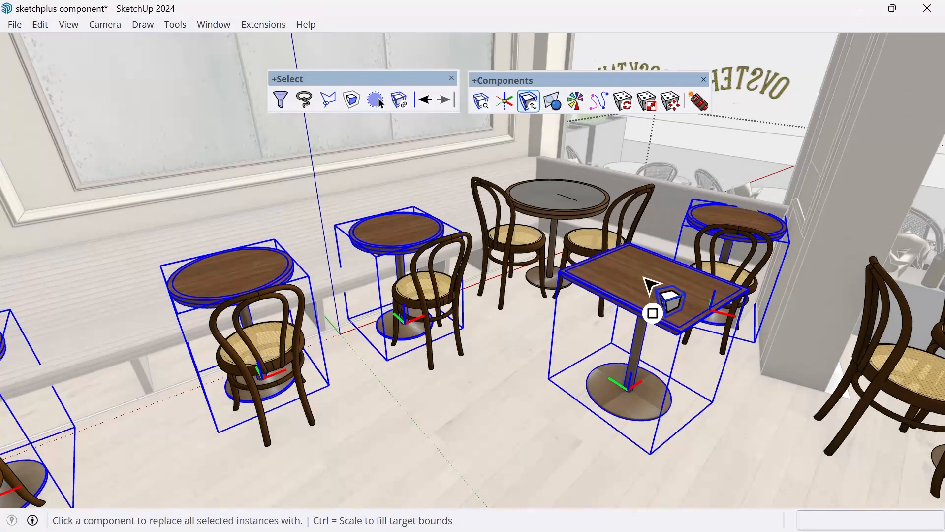
{"action": "left_click", "coordinate": [649, 287]}
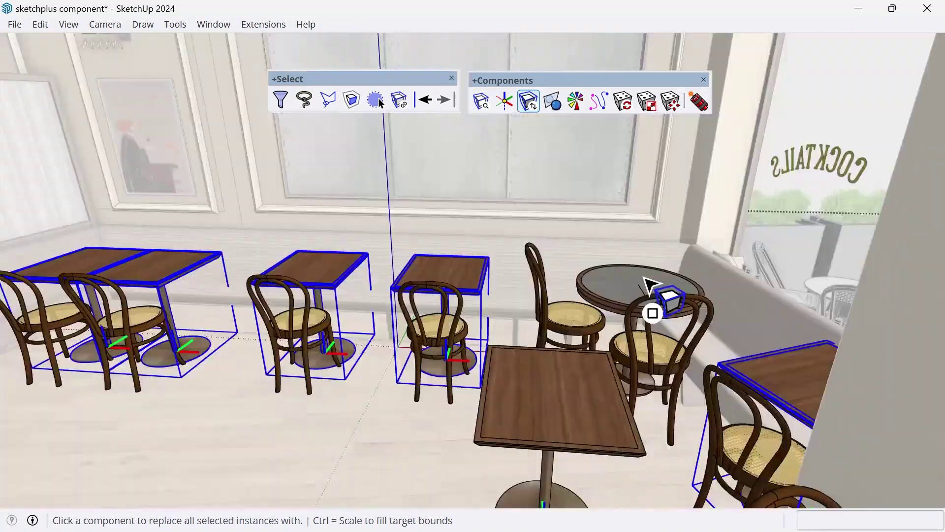
{"action": "key", "text": "space"}
Step: Select the spare rectangular table in the aisle and delete it
{"action": "left_click", "coordinate": [547, 310]}
{"action": "middle_click_drag", "start_coordinate": [559, 322], "coordinate": [559, 322]}
{"action": "left_click", "coordinate": [537, 366]}
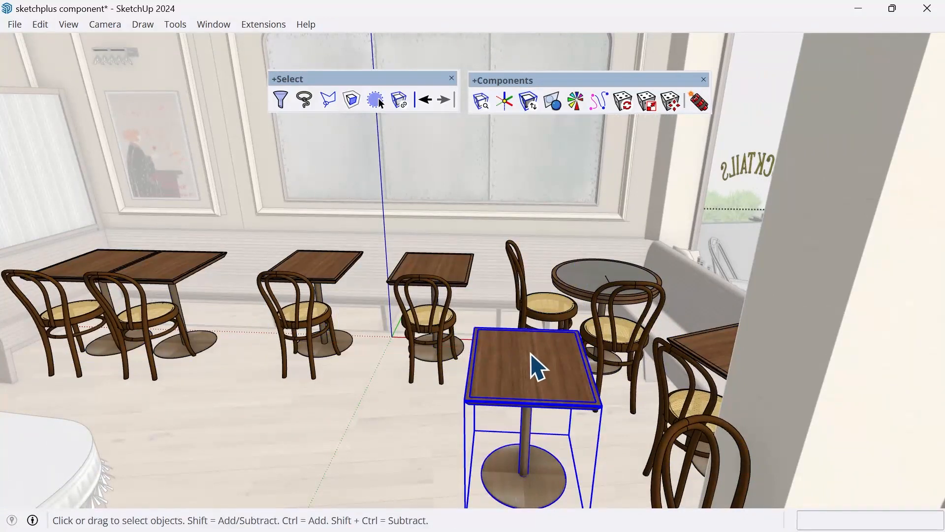
{"action": "key", "text": "Delete"}
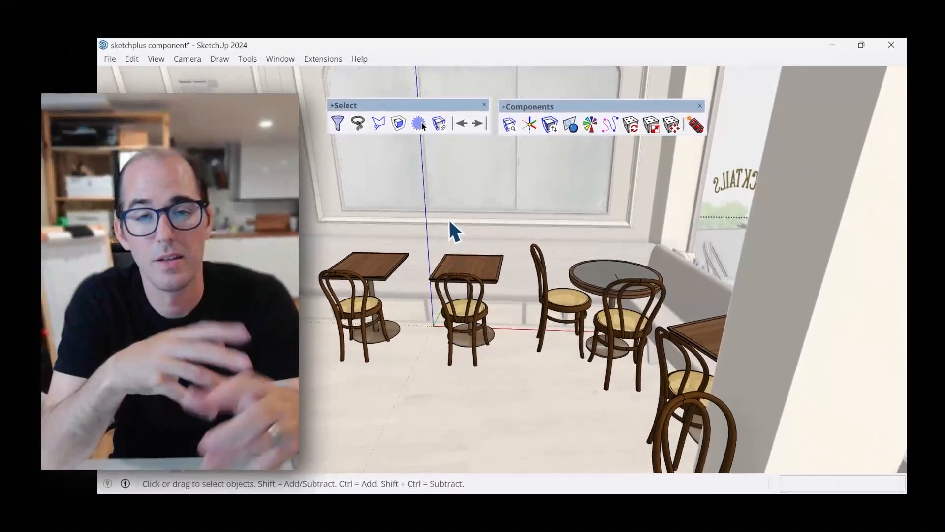